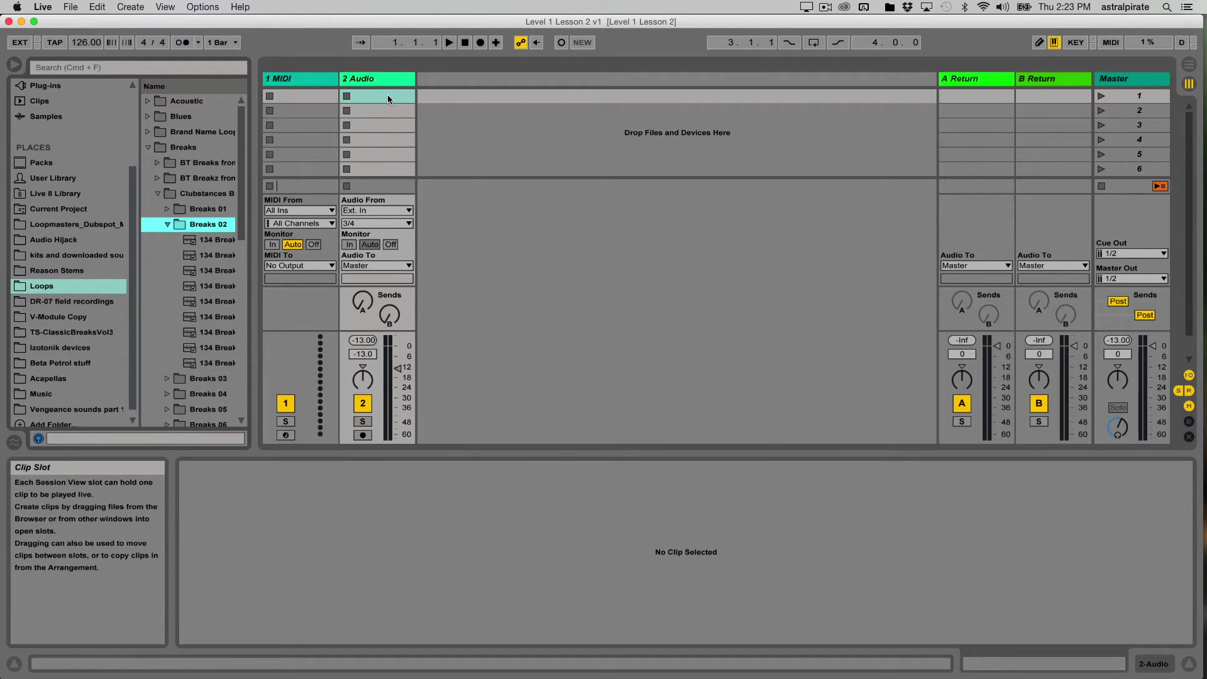
# Place the third drum loop from the Breaks 02 folder in the first slot of the 2 Audio track and display its clip settings.
pyautogui.click(213, 274)
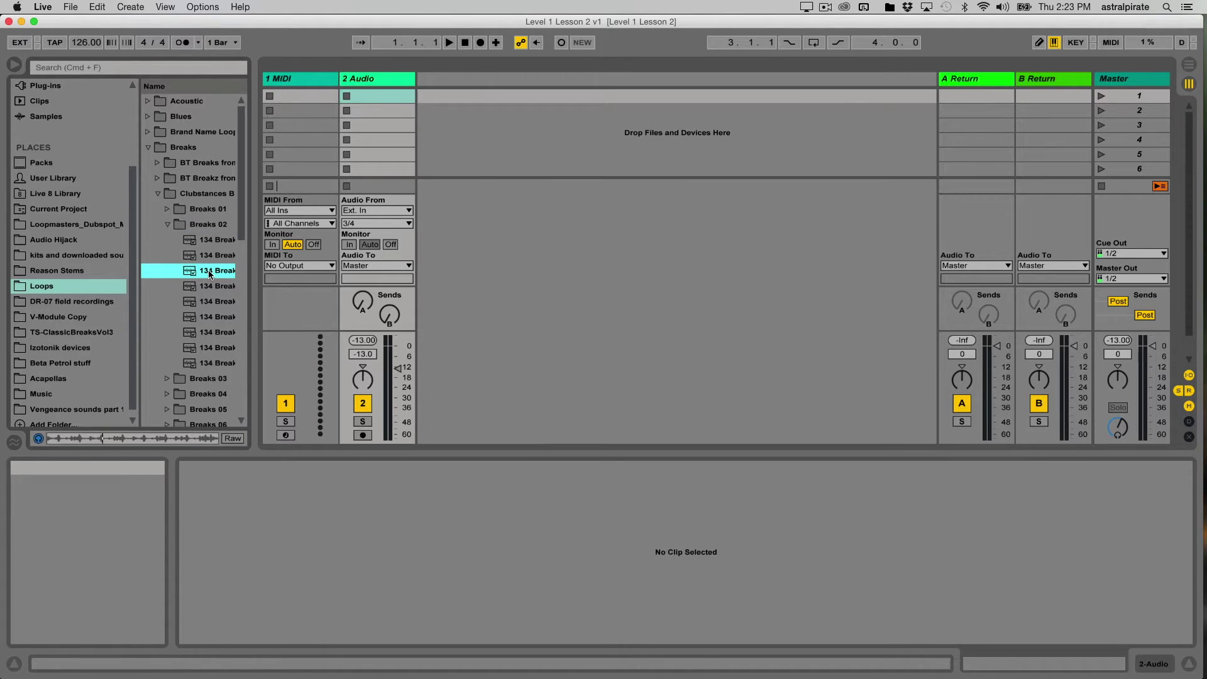
pyautogui.moveTo(210, 274); pyautogui.dragTo(393, 98)
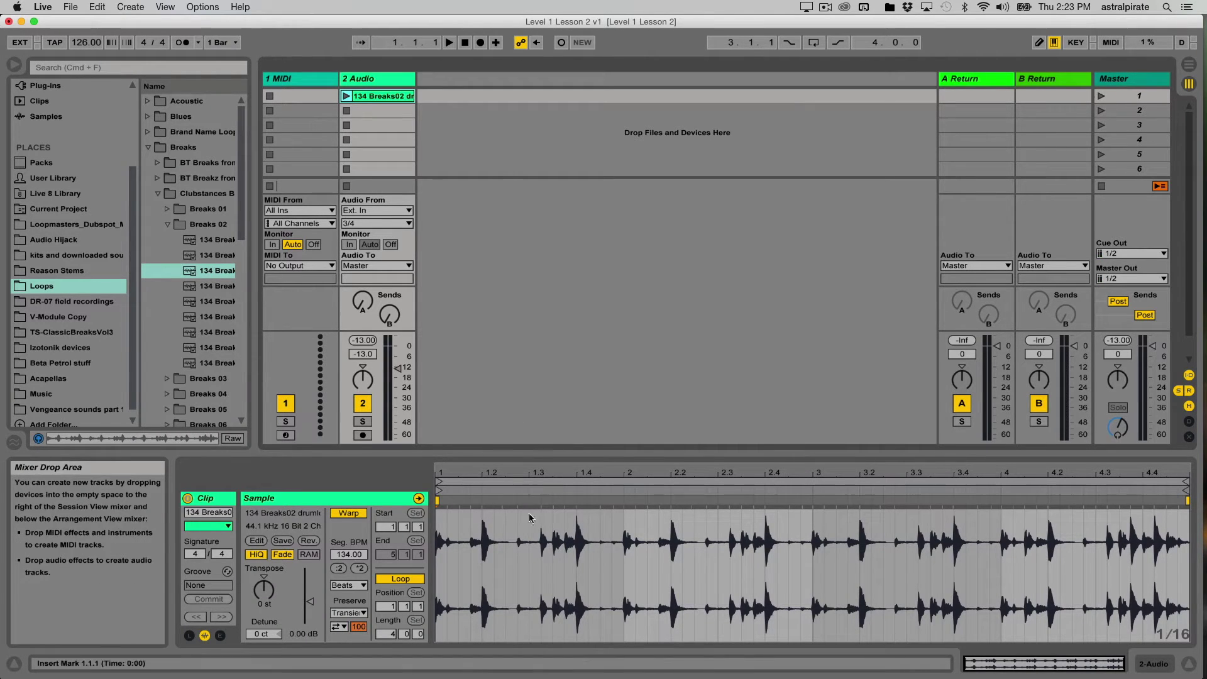
pyautogui.click(542, 558)
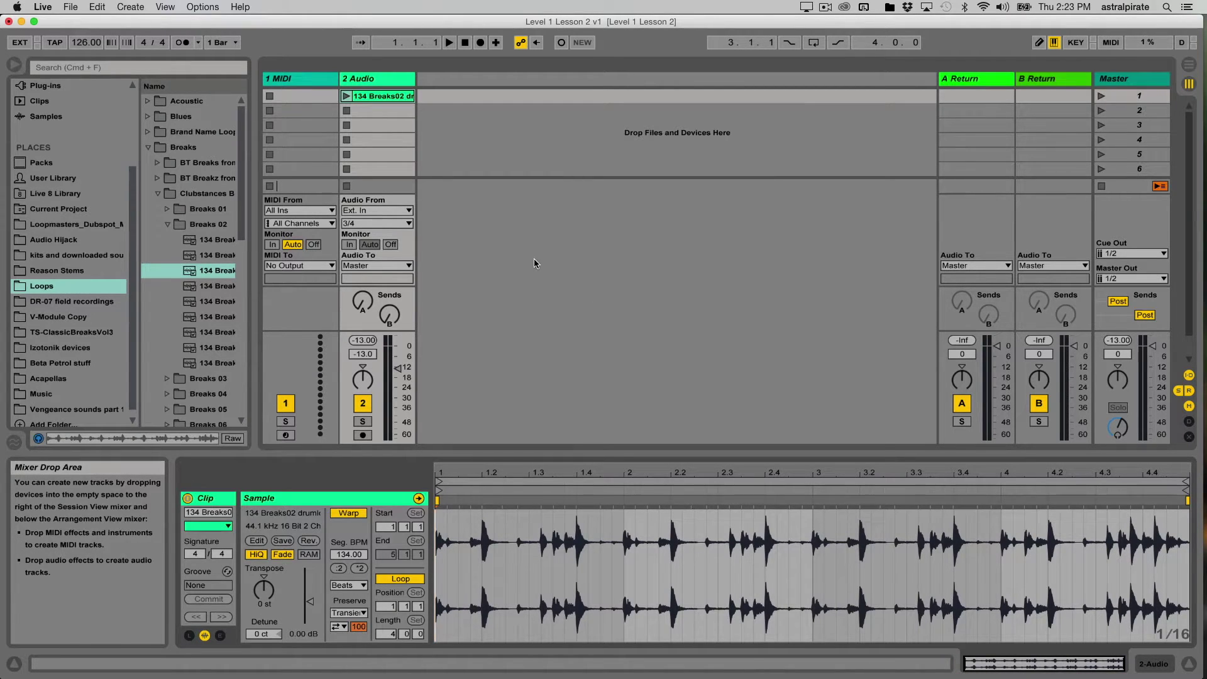
pyautogui.doubleClick(383, 84)
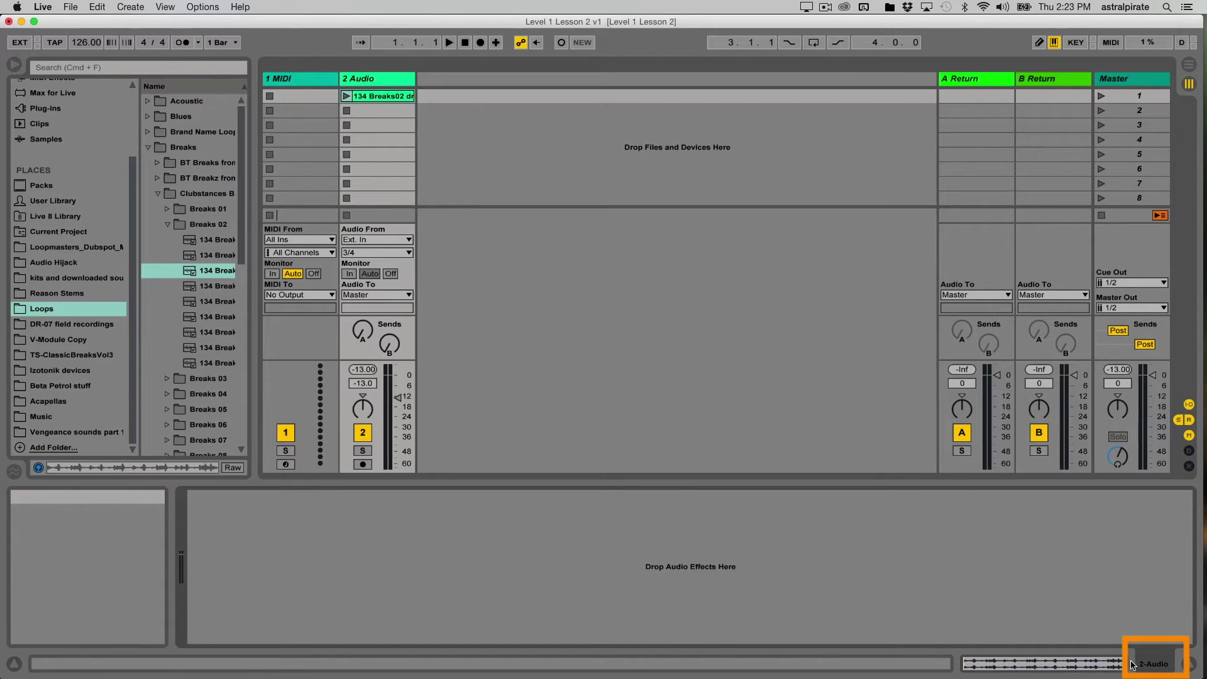
pyautogui.click(1094, 668)
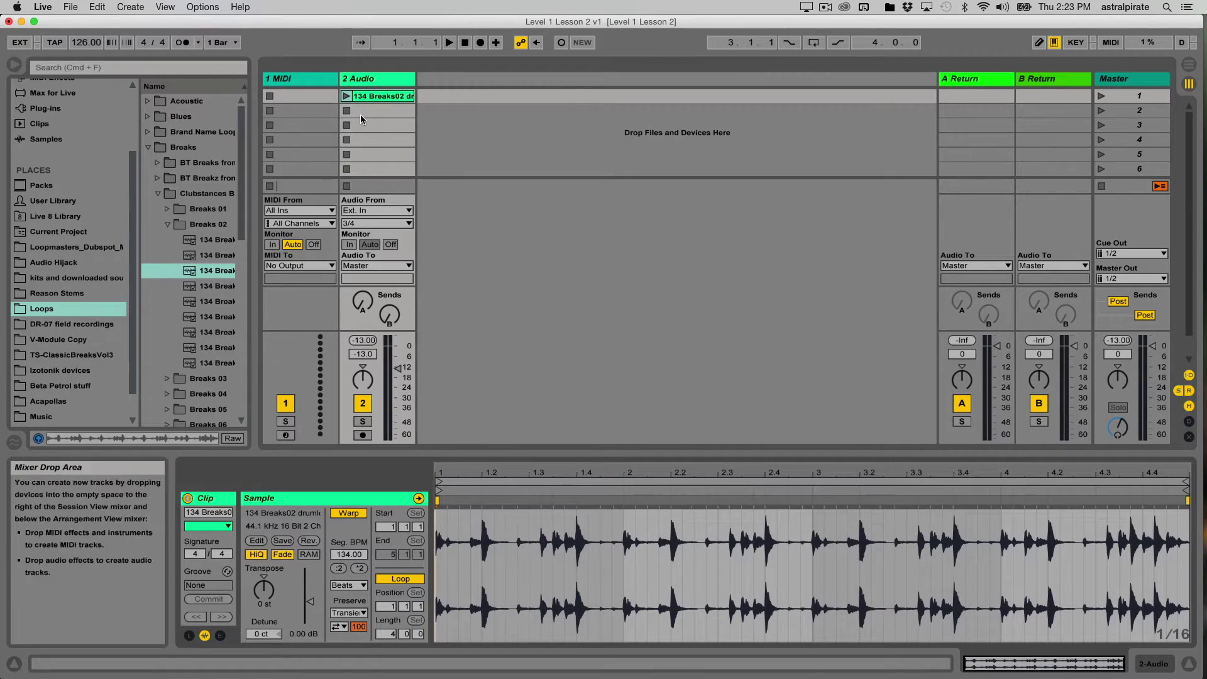
# Launch the drum loop clip and make more room for its waveform by enlarging the clip view and hiding the Info View.
pyautogui.click(345, 96)
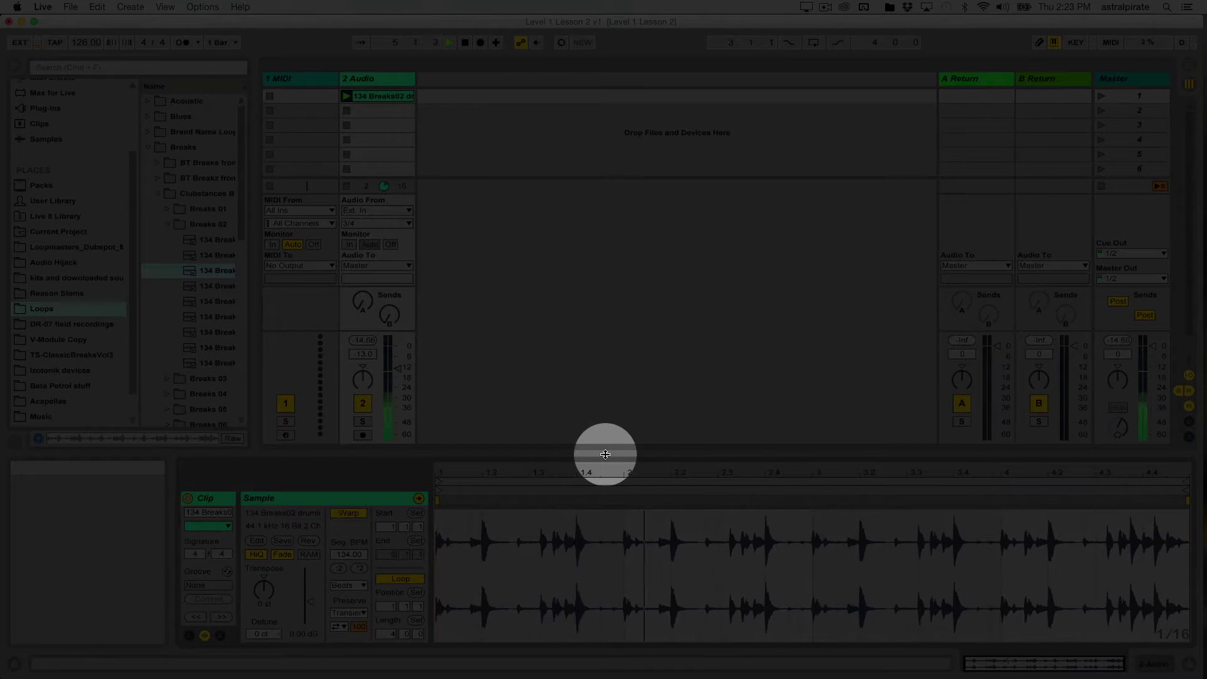
pyautogui.moveTo(605, 454); pyautogui.dragTo(608, 322)
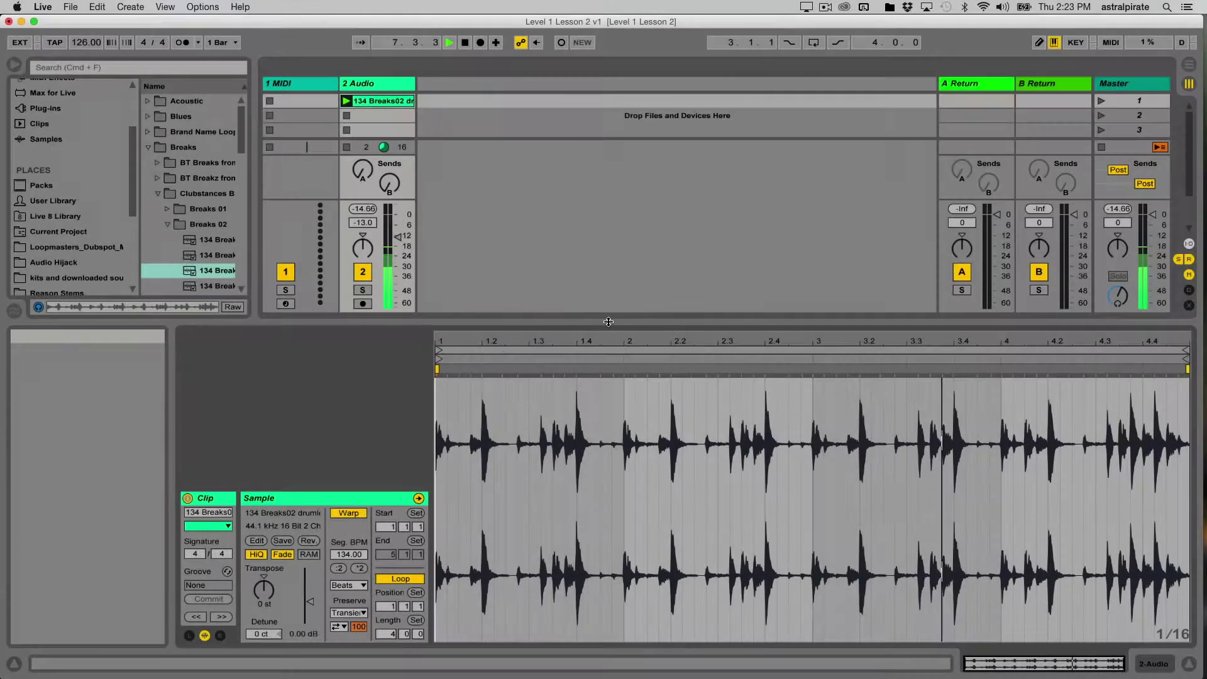
pyautogui.moveTo(134, 519)
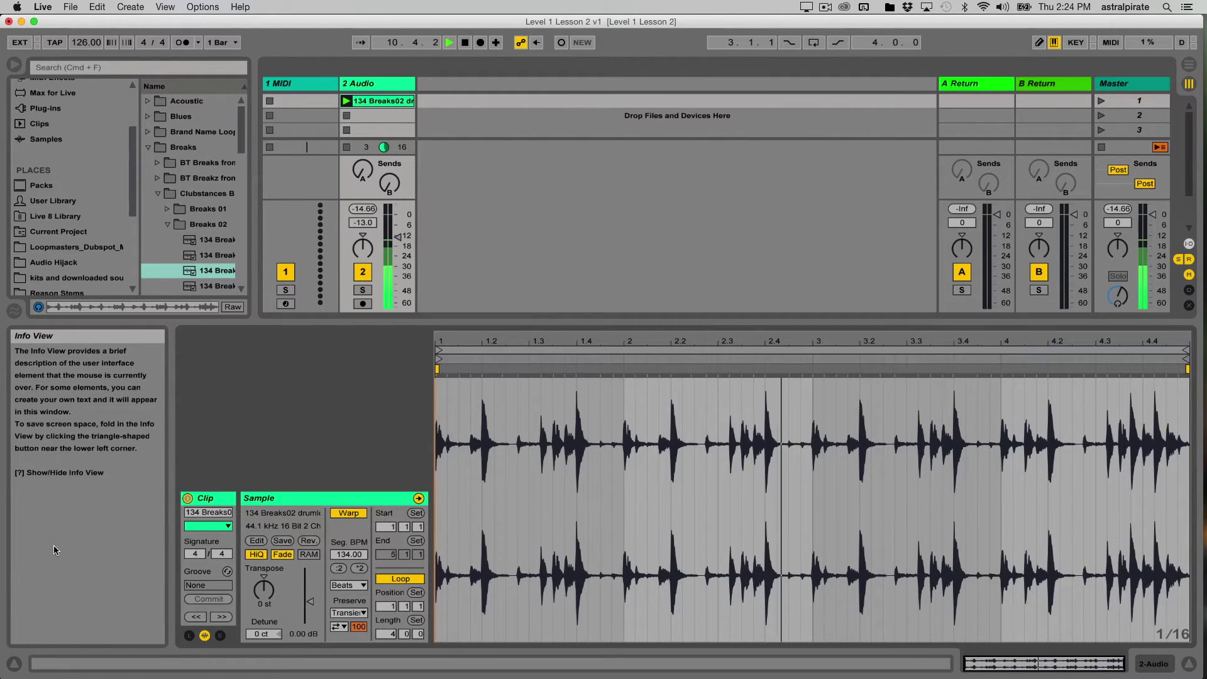
pyautogui.click(13, 664)
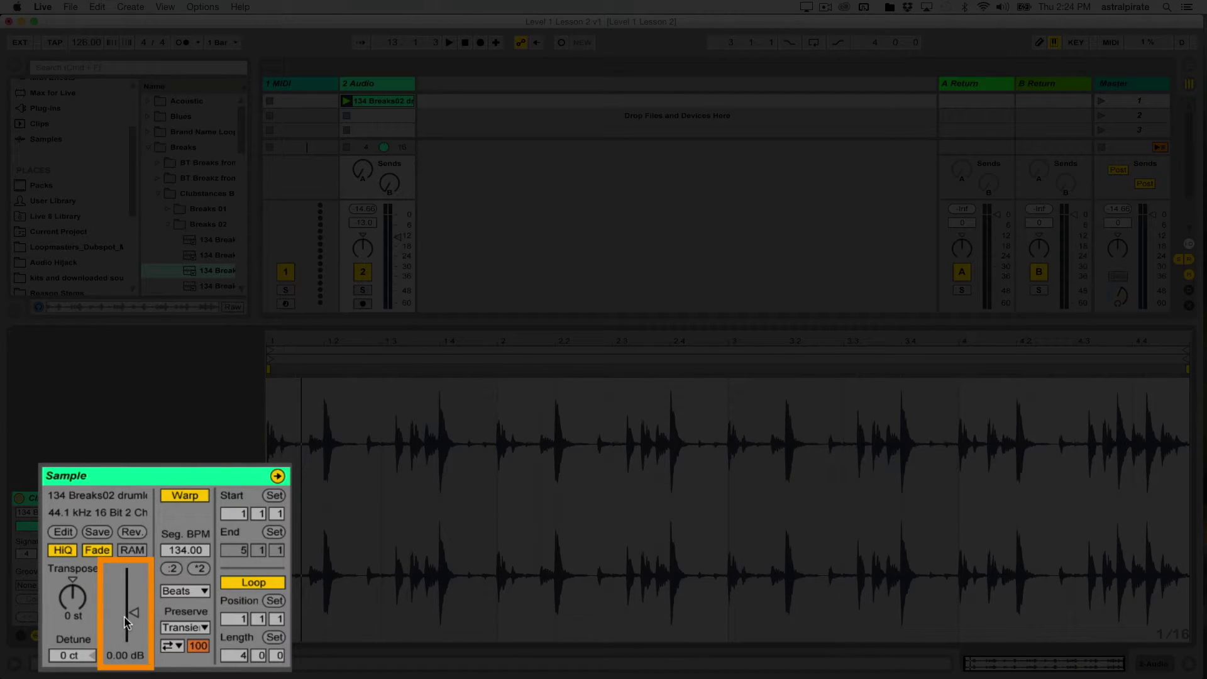
# Lower the clip's gain to about -4.16 dB and reset it to its default value.
pyautogui.press('space')
pyautogui.moveTo(126, 616); pyautogui.dragTo(126, 618)
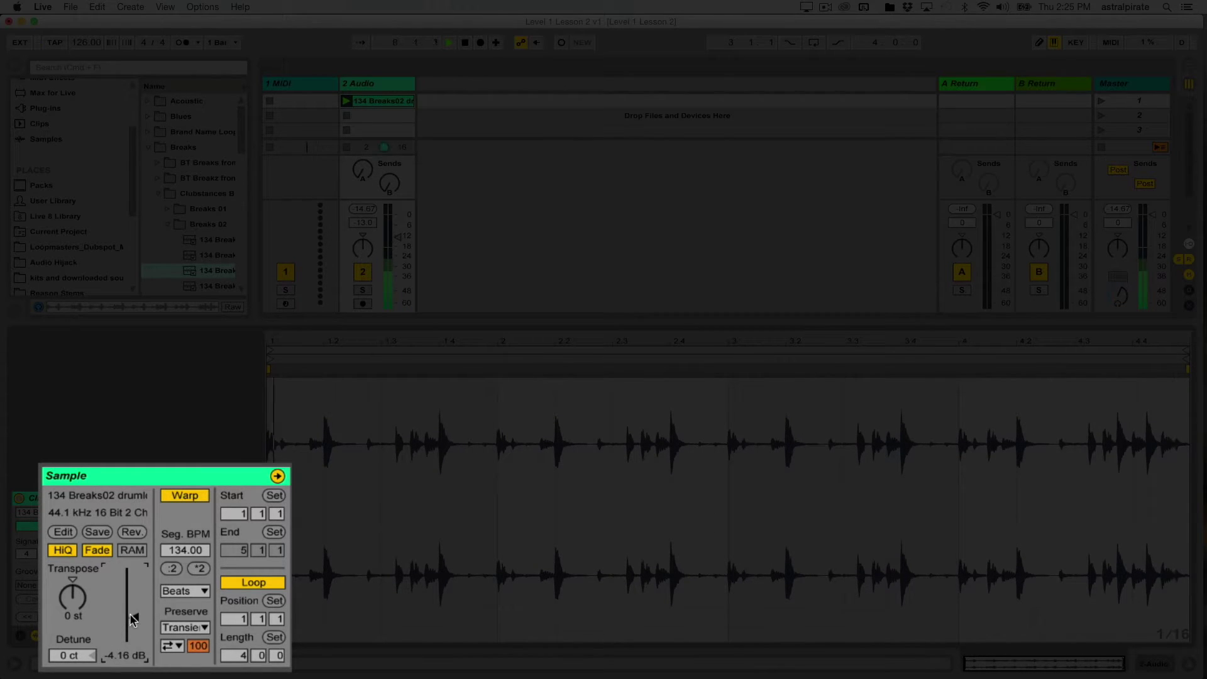
pyautogui.press('Delete')
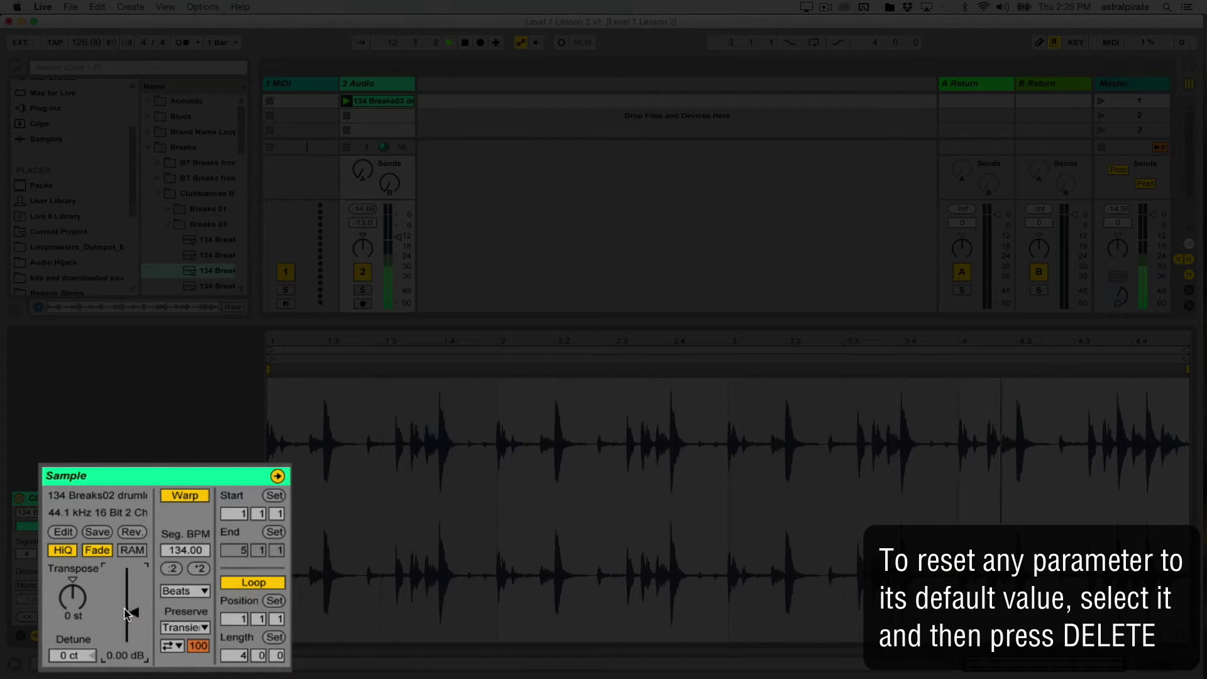
# Try transposing the playing clip up to 24 st and down to about -19 st, and stop playback.
pyautogui.click(74, 598)
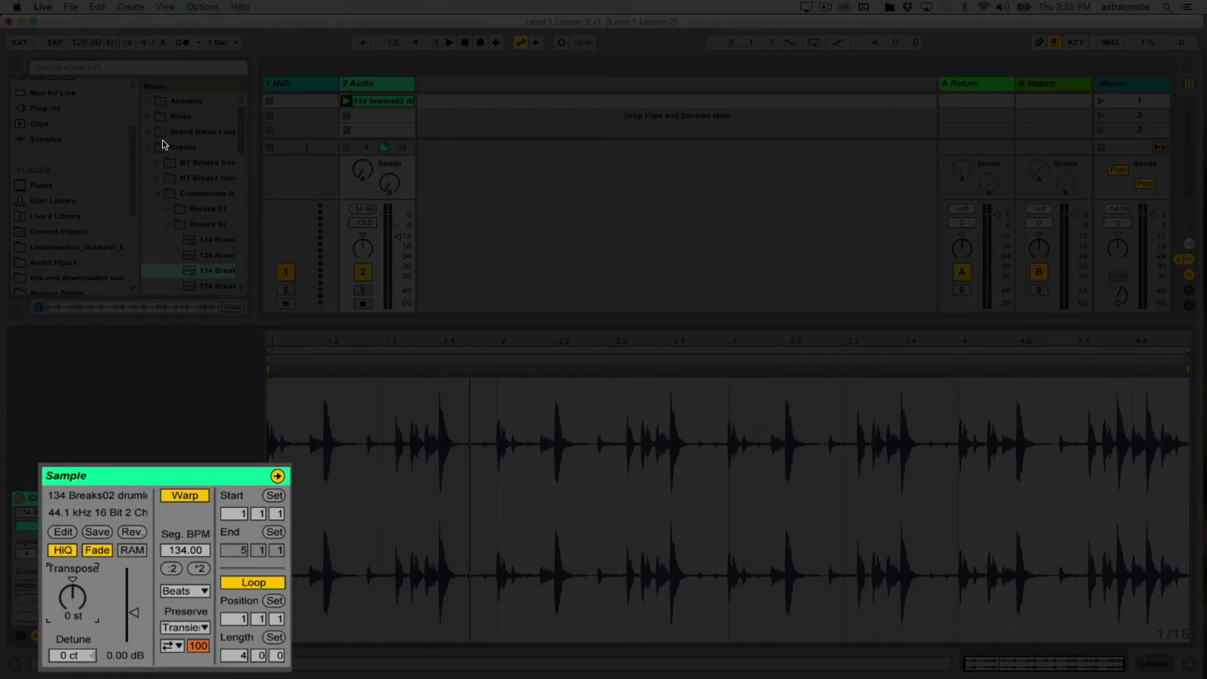
pyautogui.press('space')
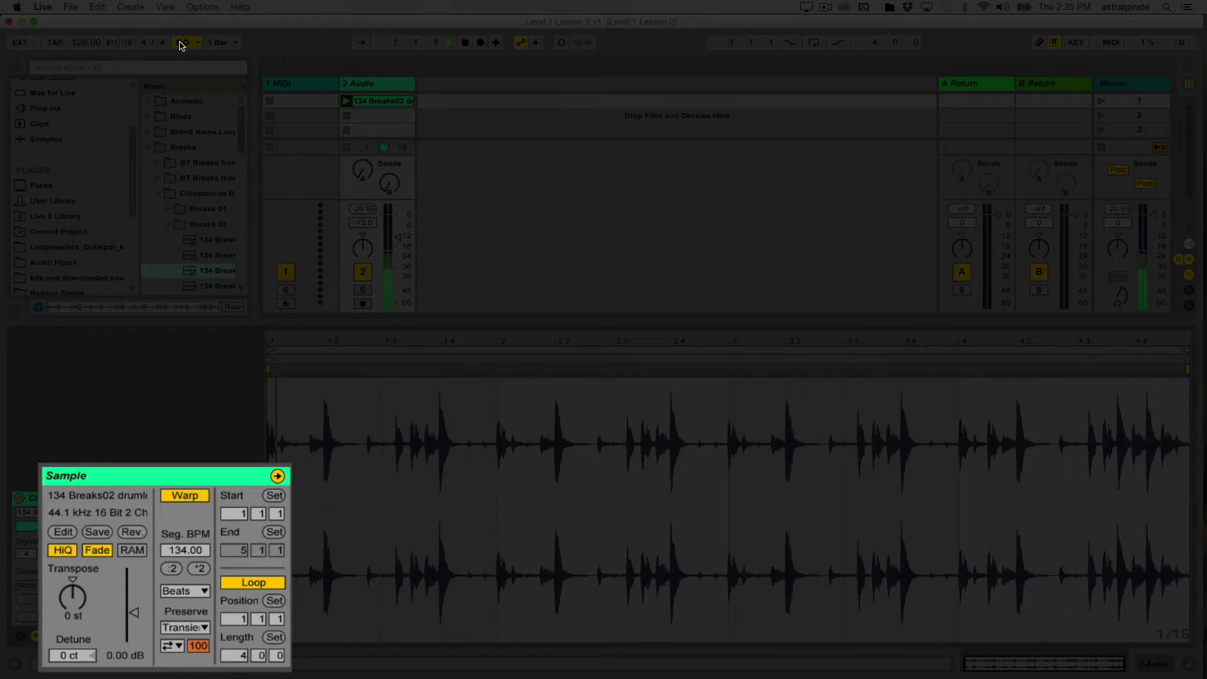
pyautogui.click(75, 609)
pyautogui.moveTo(72, 603); pyautogui.dragTo(73, 540)
pyautogui.moveTo(98, 618); pyautogui.dragTo(73, 599)
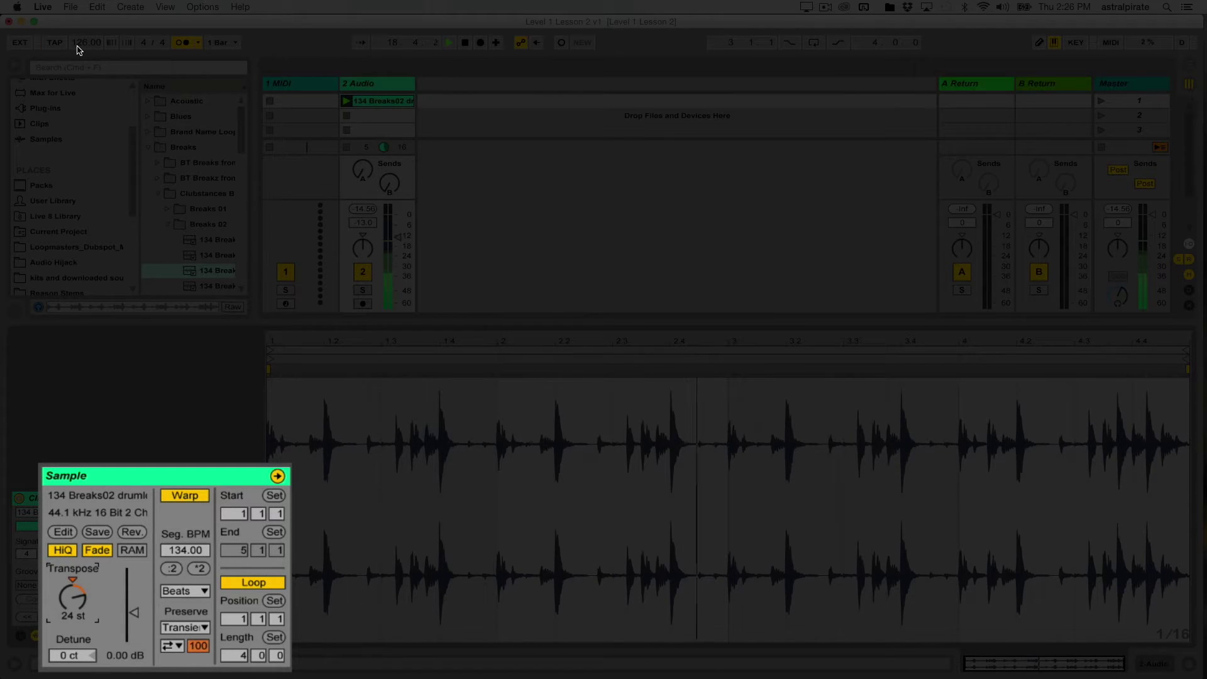
pyautogui.moveTo(68, 597); pyautogui.dragTo(67, 673)
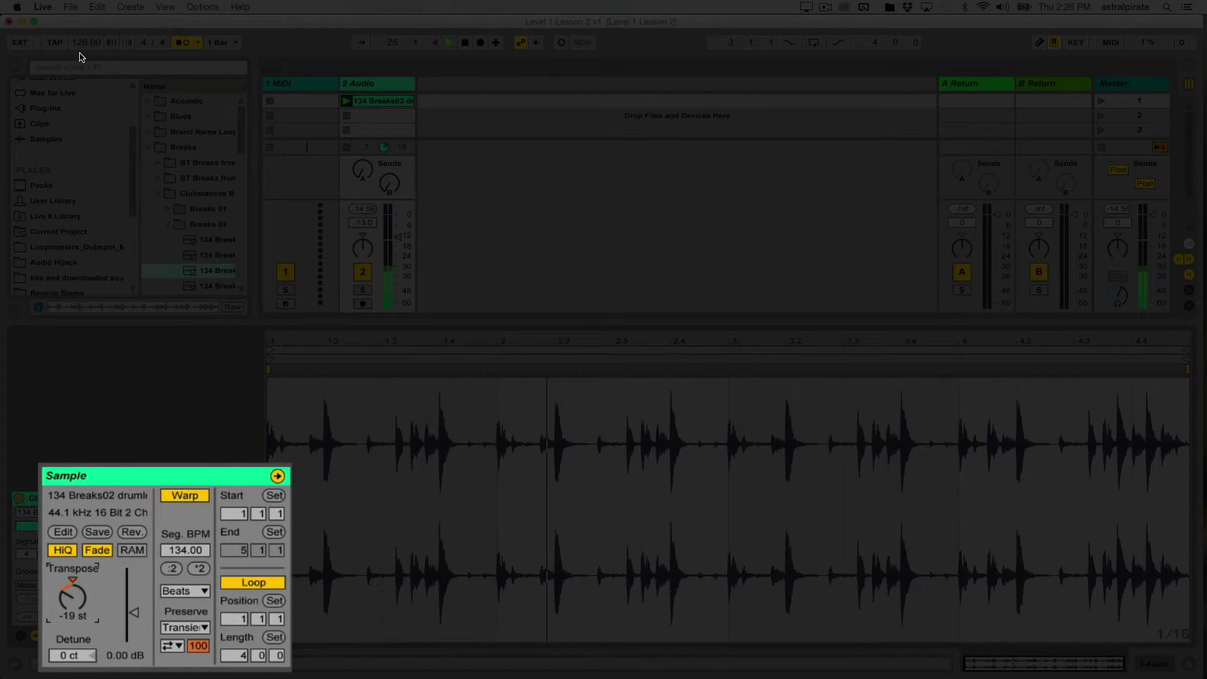
pyautogui.press('space')
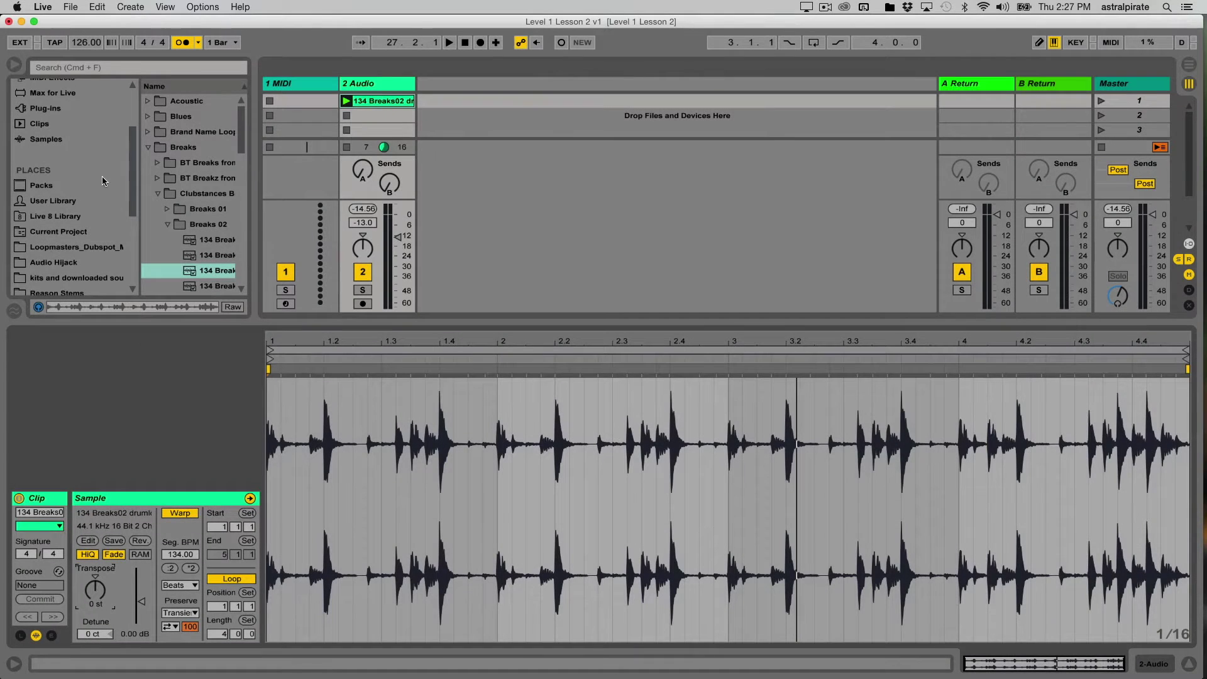
# Examine the Loop/Warp Short Samples and Default Warp Mode choices in the Record Warp Launch preferences, and close the preferences.
pyautogui.click(43, 7)
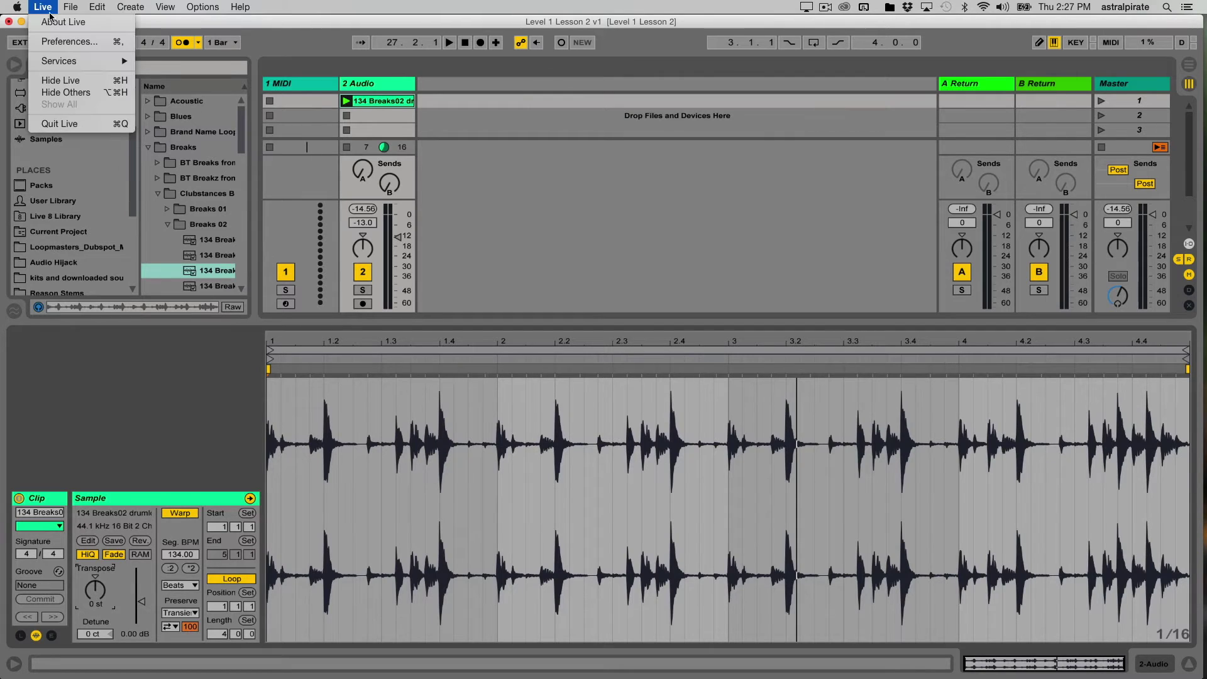
pyautogui.click(62, 42)
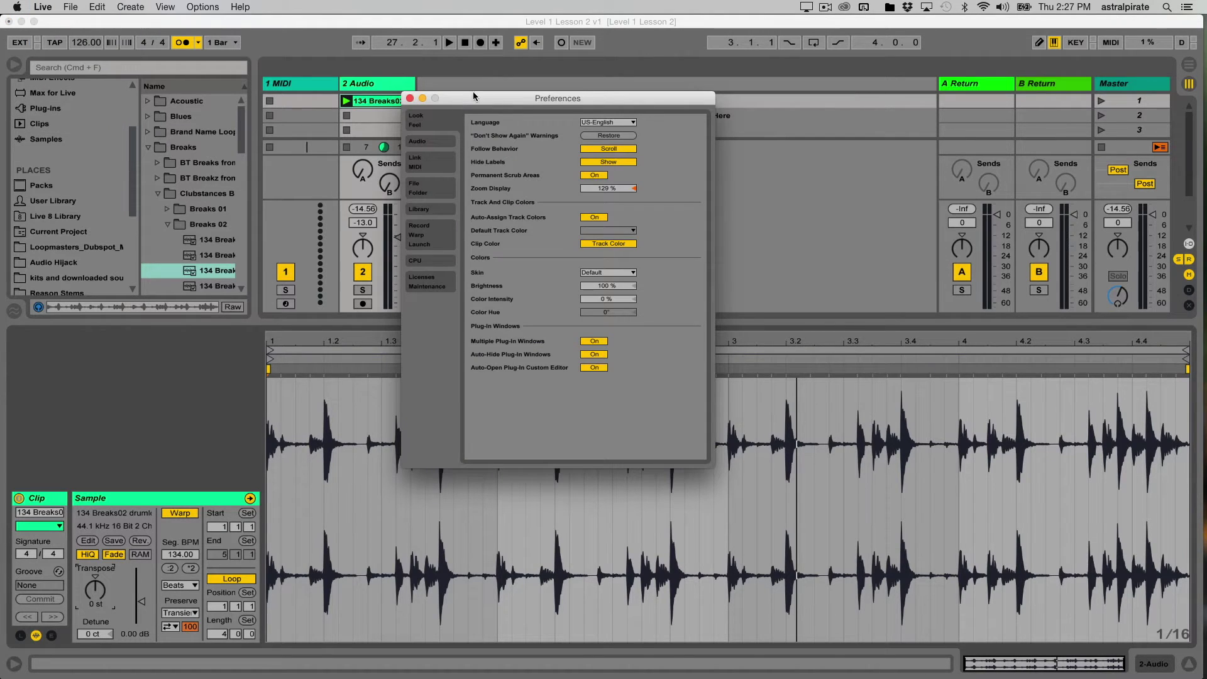
pyautogui.moveTo(497, 99); pyautogui.dragTo(630, 78)
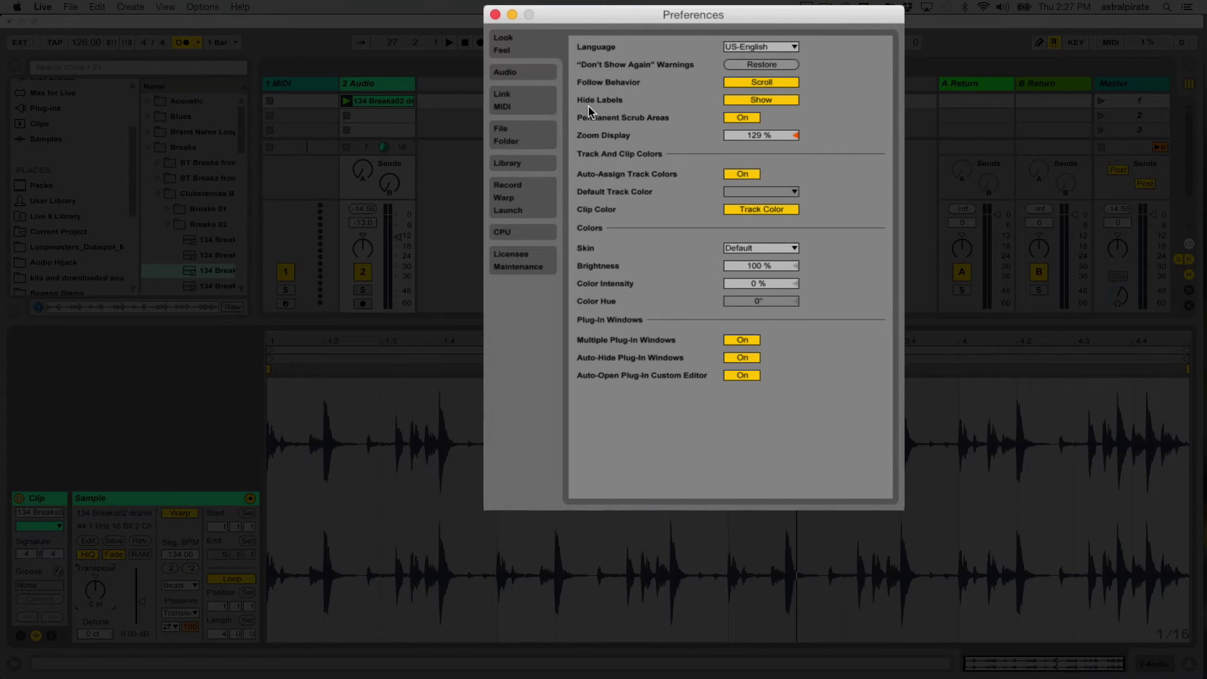
pyautogui.click(542, 206)
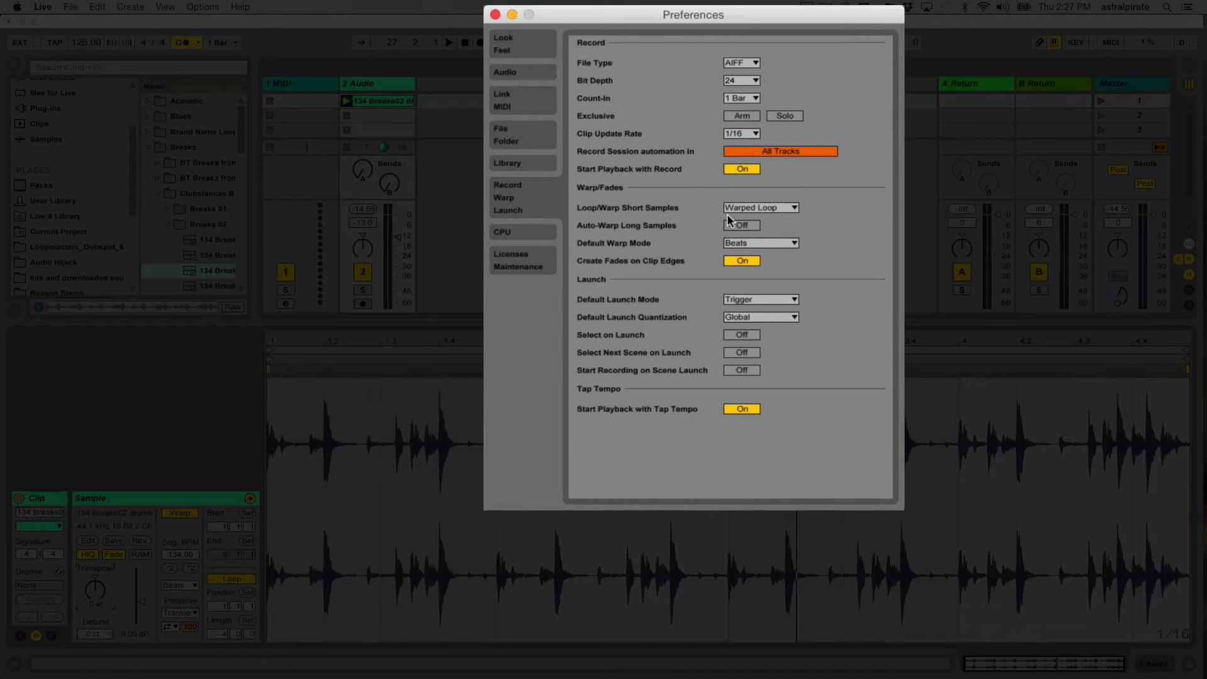
pyautogui.click(789, 206)
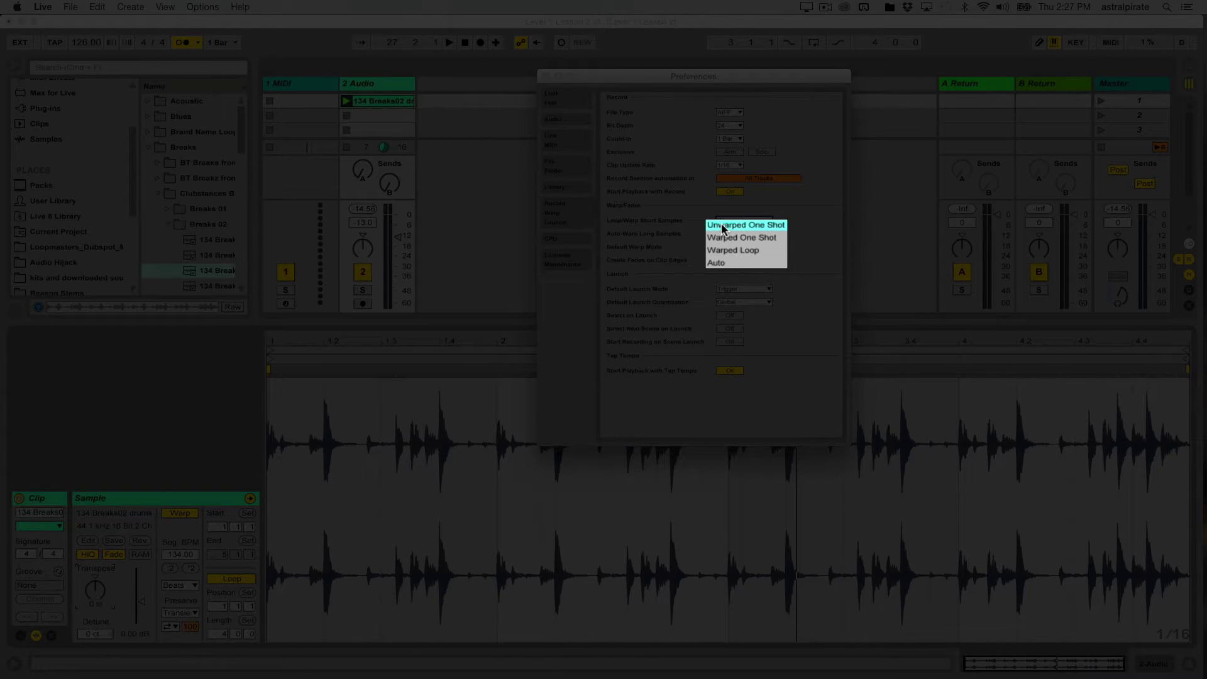
pyautogui.click(799, 226)
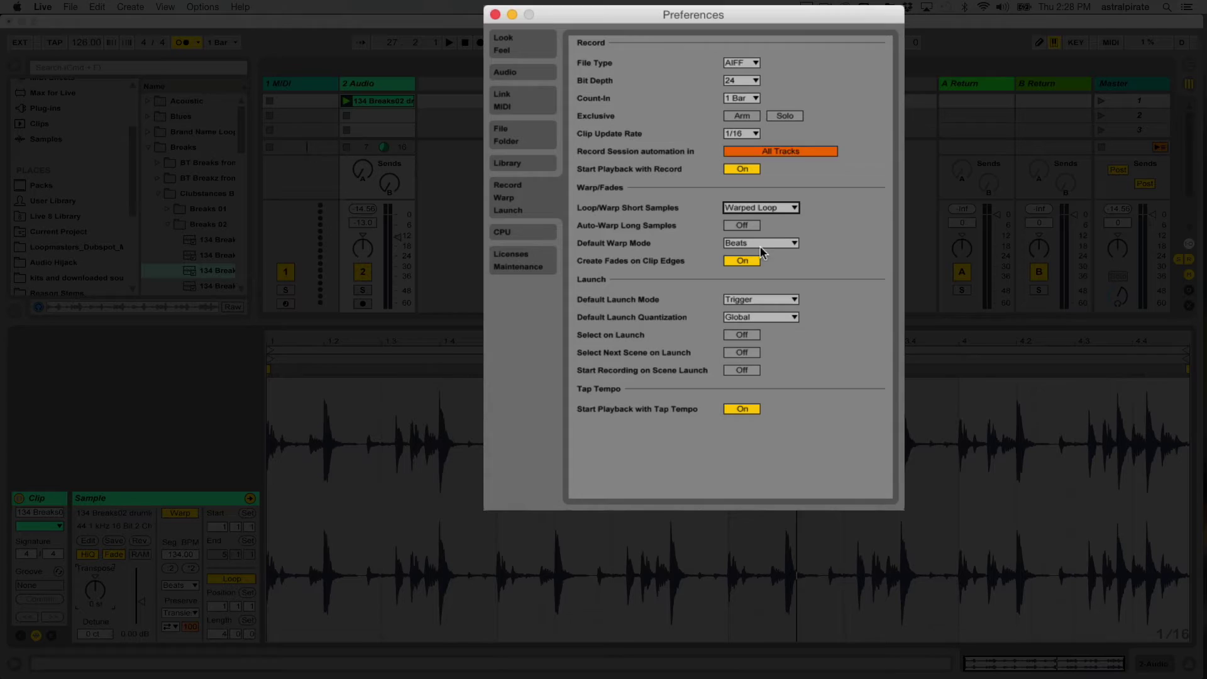
pyautogui.click(786, 242)
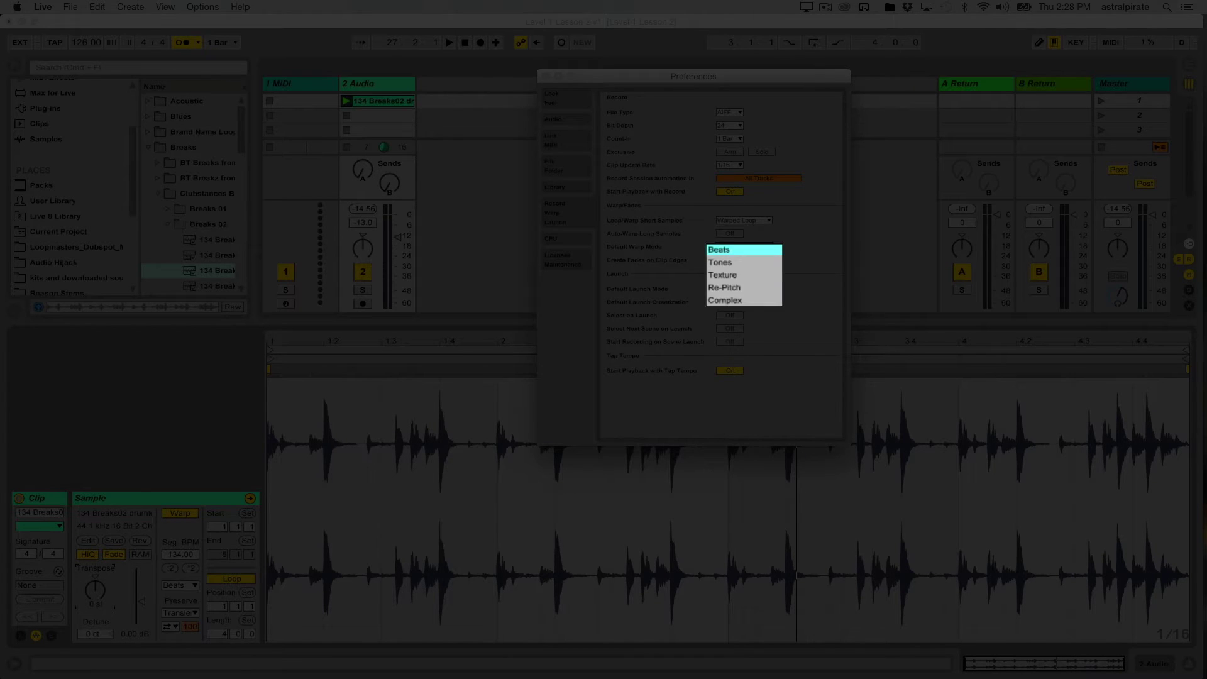
pyautogui.click(804, 246)
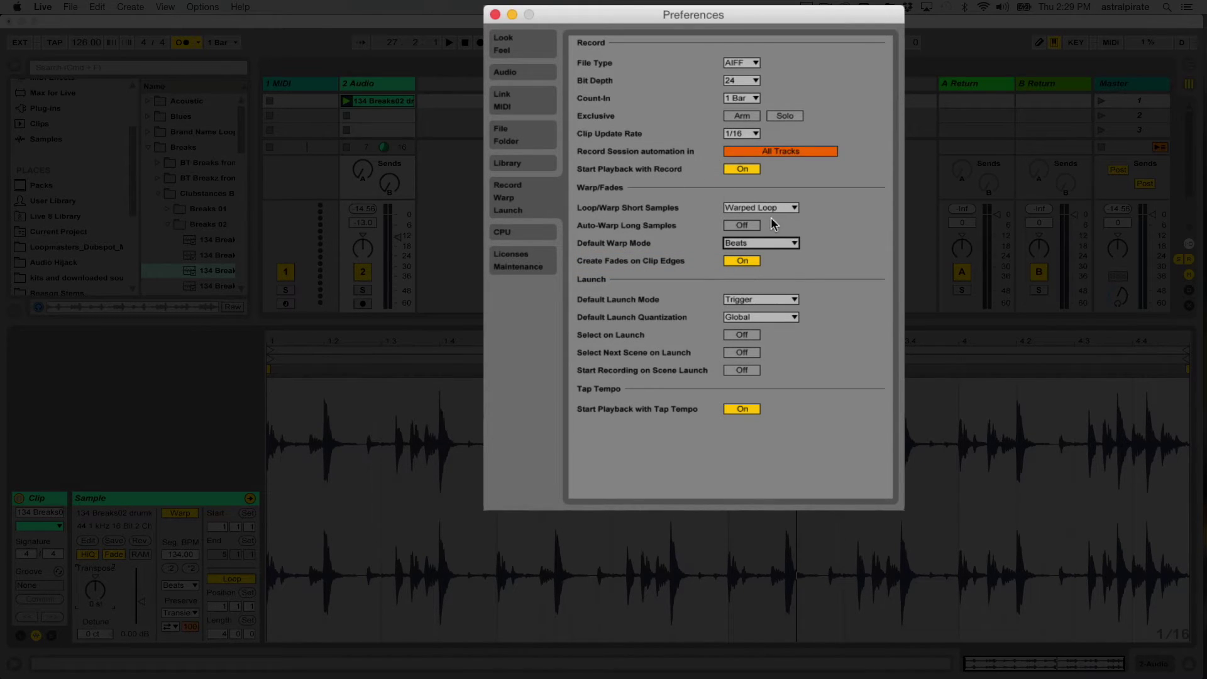
pyautogui.click(495, 14)
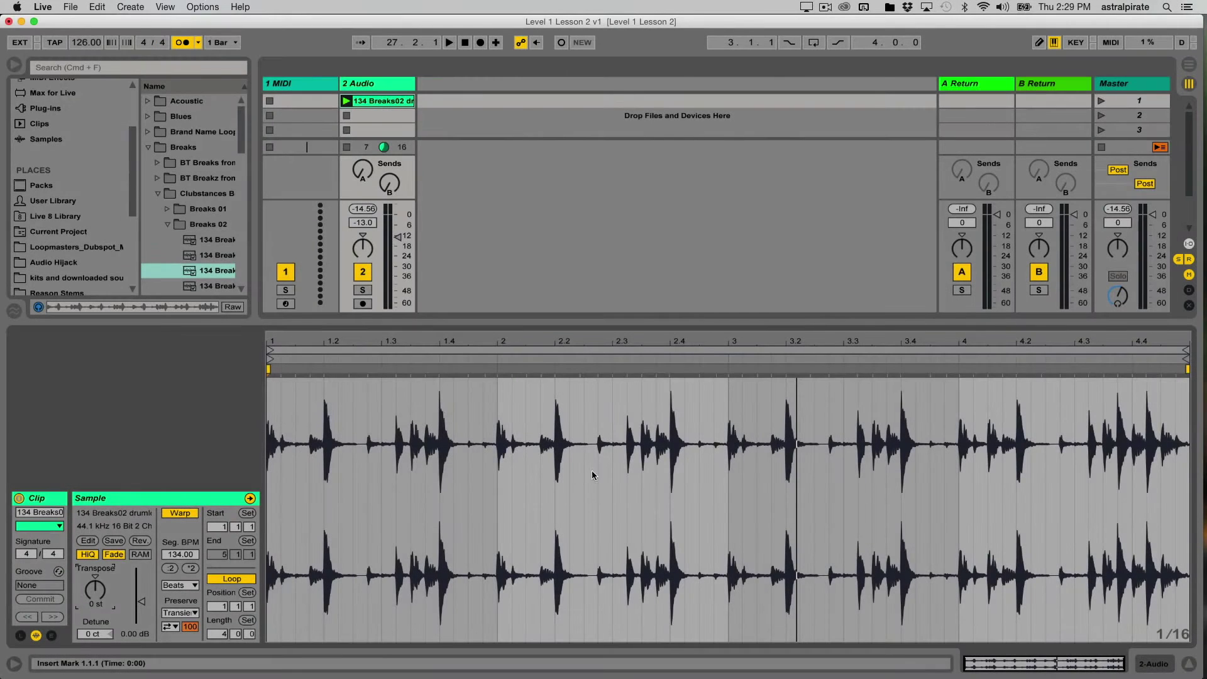
# Turn off Warp for the drum loop clip and play it unwarped before stopping playback.
pyautogui.click(181, 513)
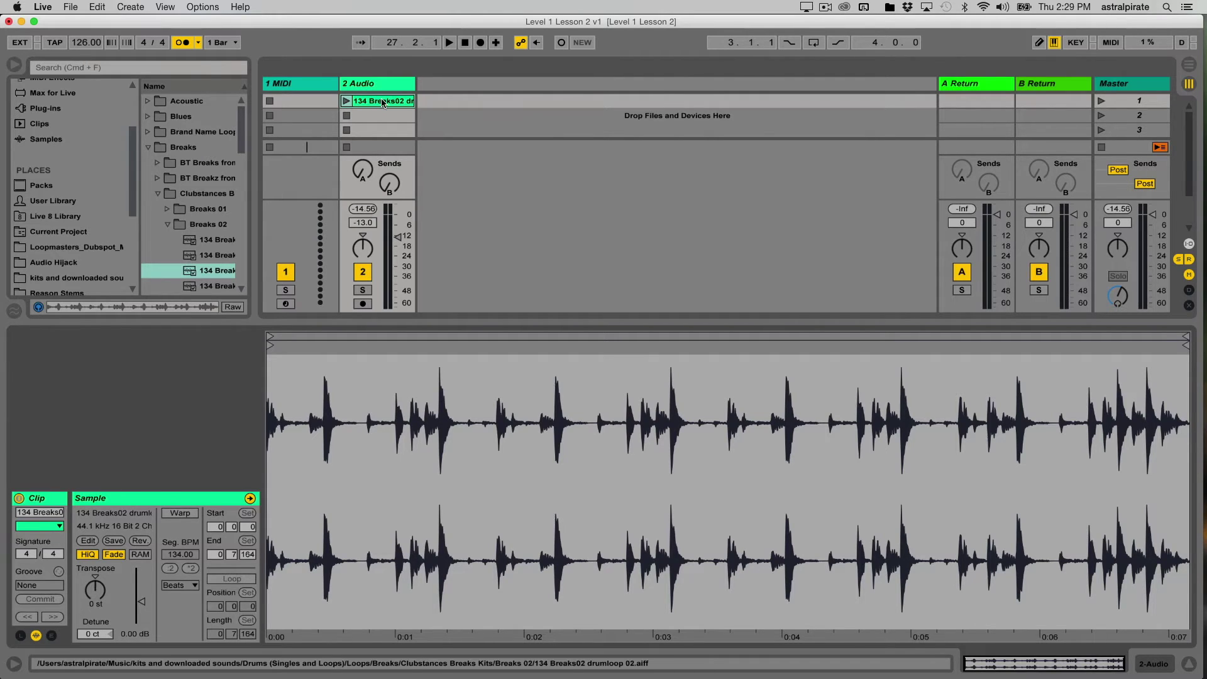
pyautogui.click(346, 101)
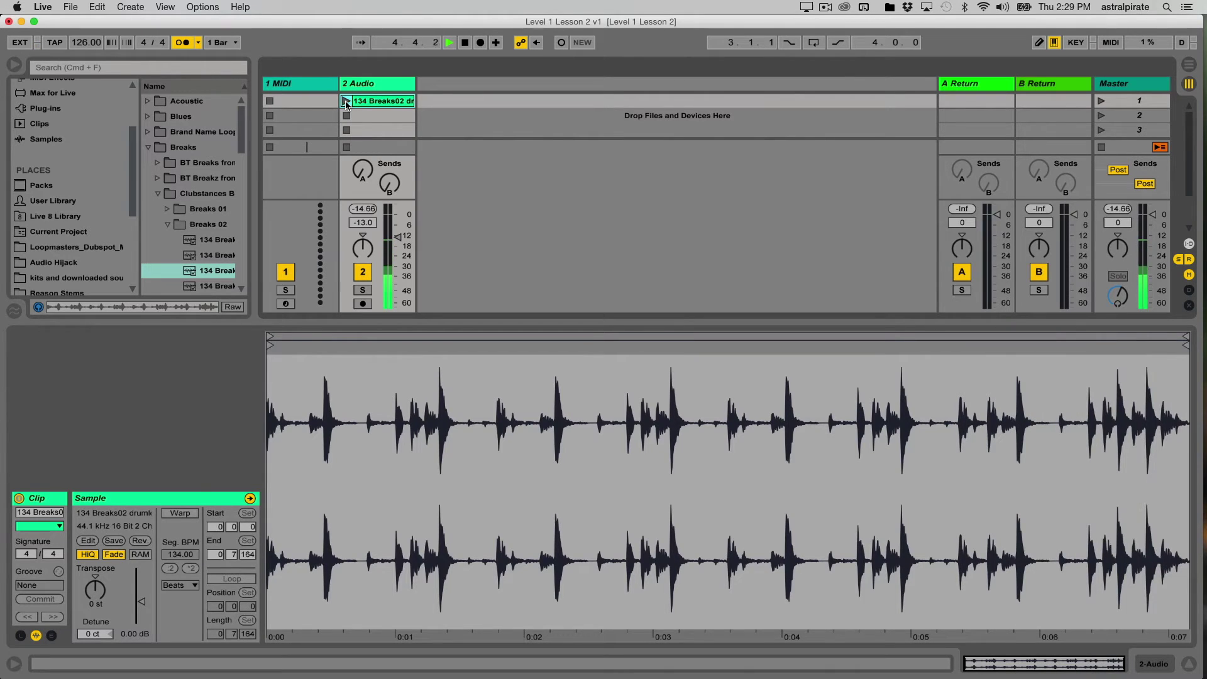
pyautogui.press('space')
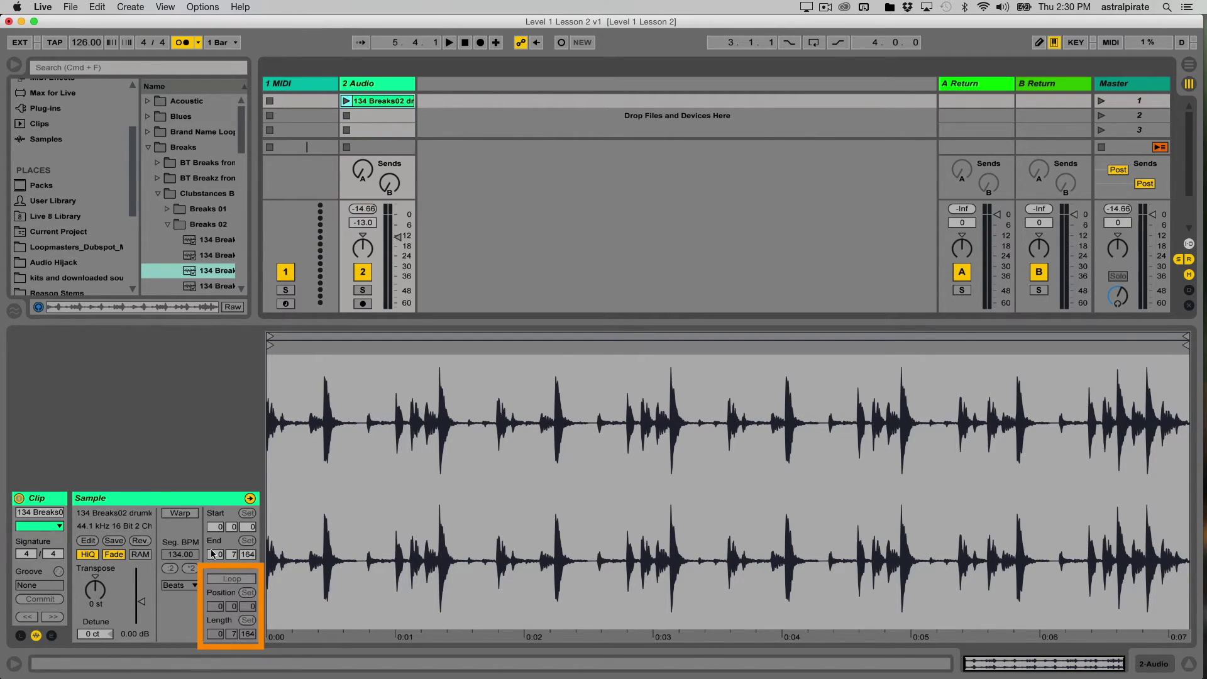
# Turn Warp back on for the drum loop clip and examine its waveform grid up close and its available warp modes.
pyautogui.click(179, 513)
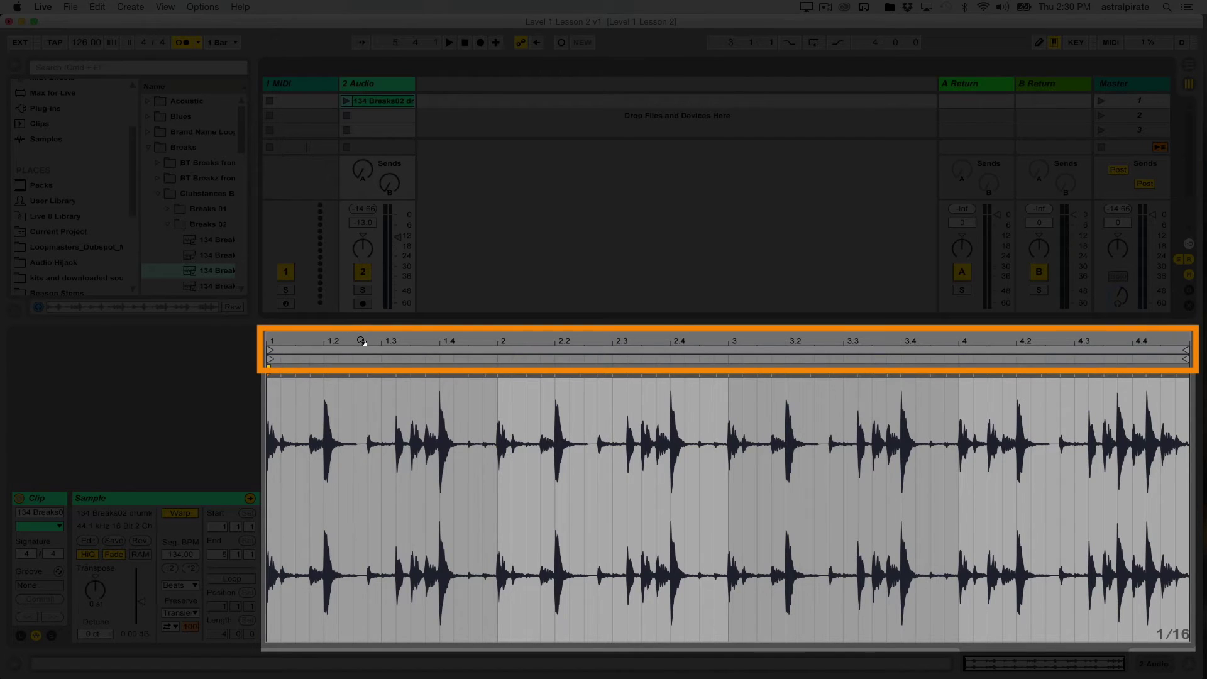
pyautogui.moveTo(363, 342); pyautogui.dragTo(391, 342)
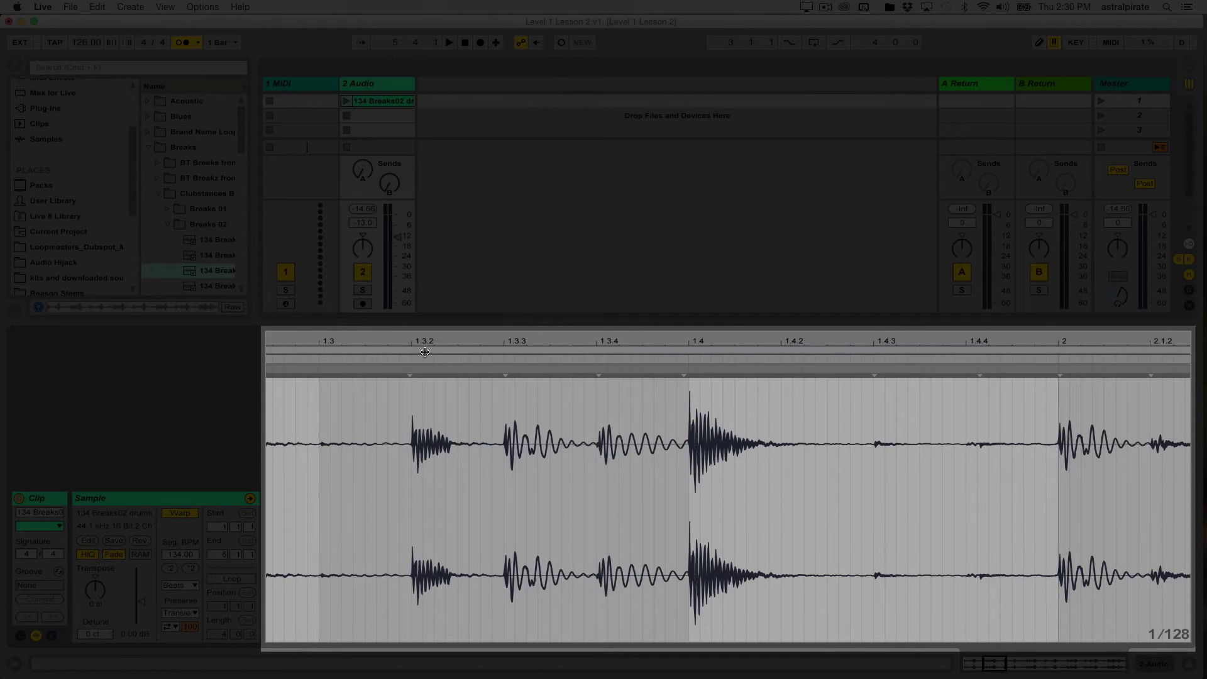
pyautogui.moveTo(464, 342)
pyautogui.mouseDown()
pyautogui.moveTo(463, 330)
pyautogui.moveTo(405, 339)
pyautogui.mouseUp()
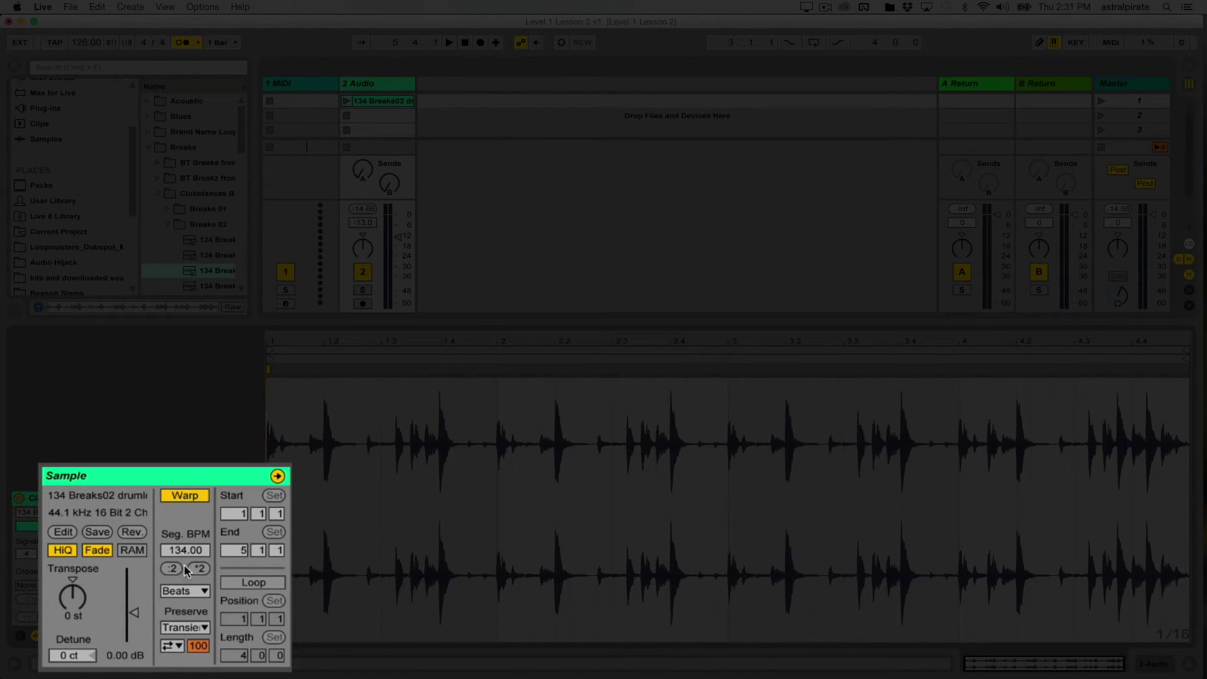
pyautogui.click(201, 593)
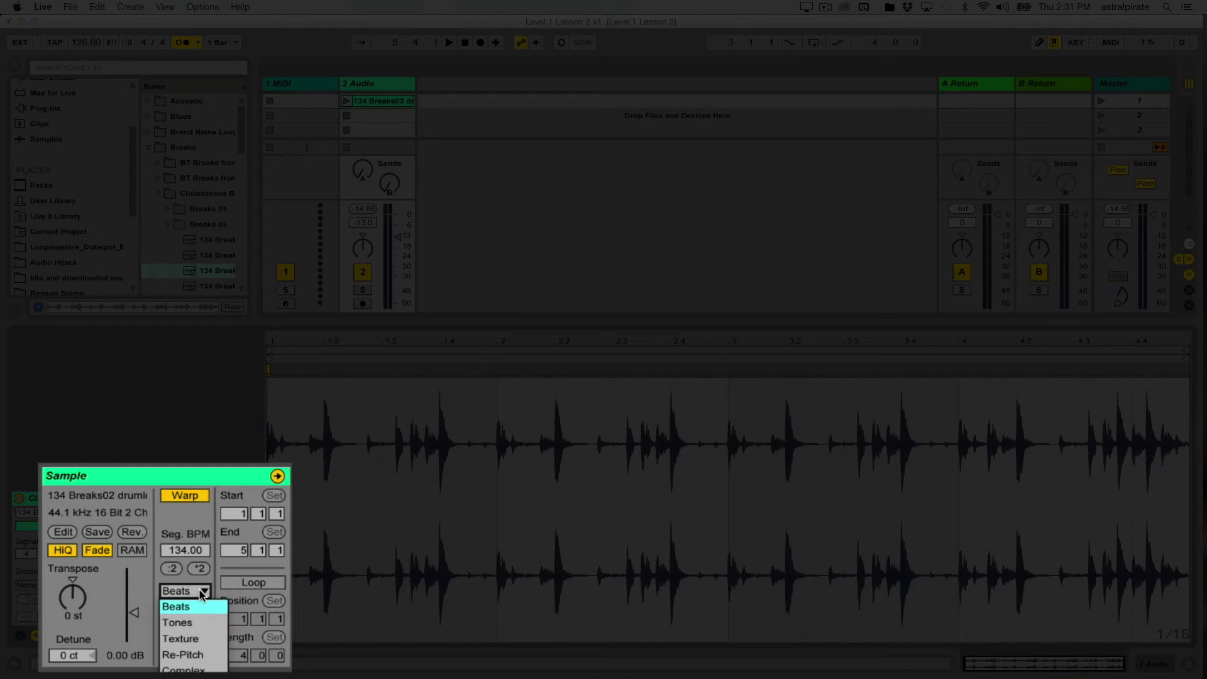
pyautogui.click(198, 589)
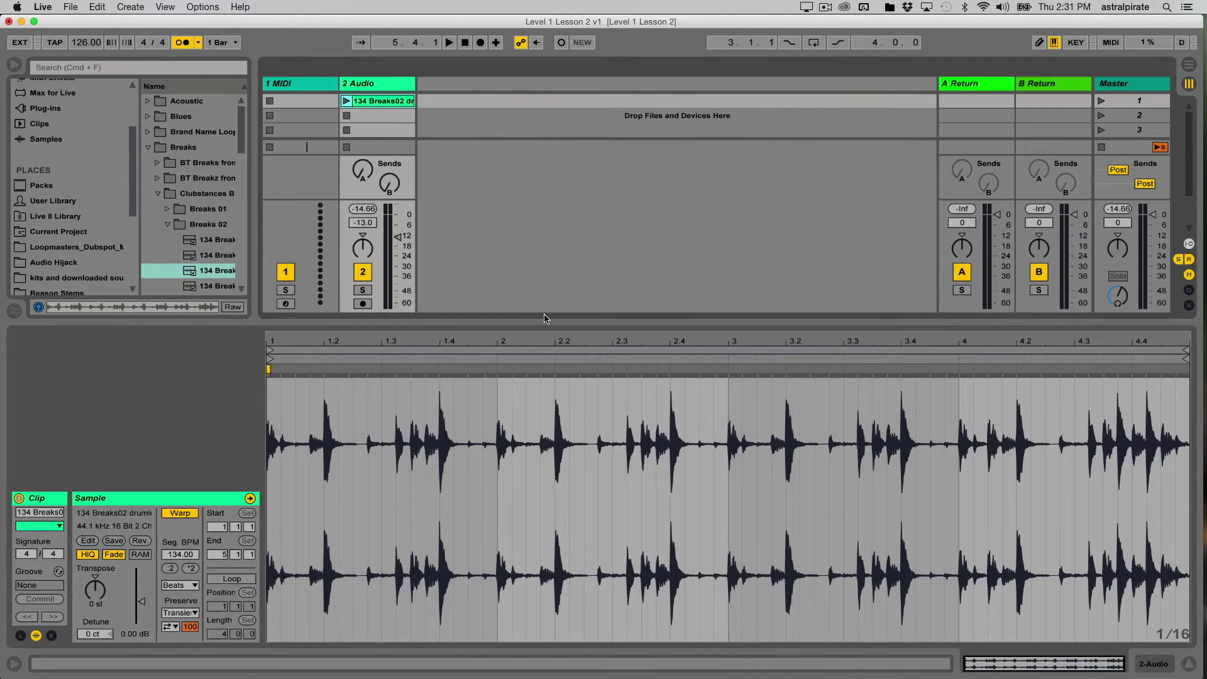
# Reduce the clip view's height and hide the tracks' input/output section to show more clip slots.
pyautogui.moveTo(548, 322); pyautogui.dragTo(554, 393)
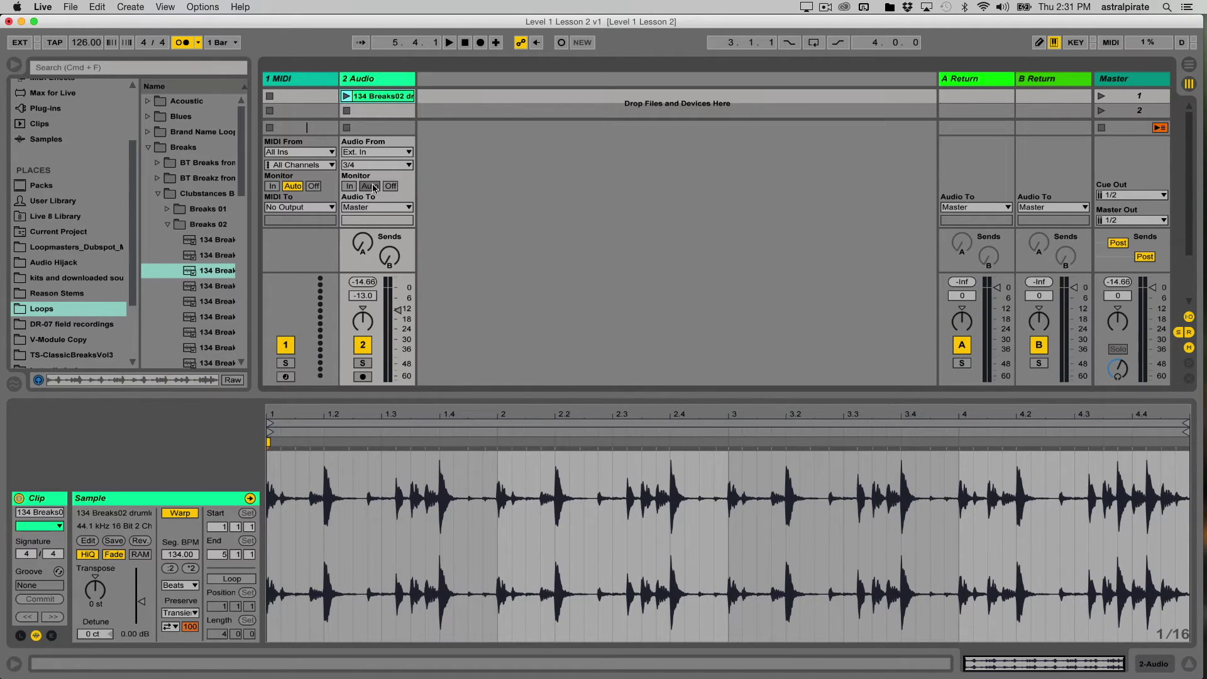
pyautogui.click(1188, 318)
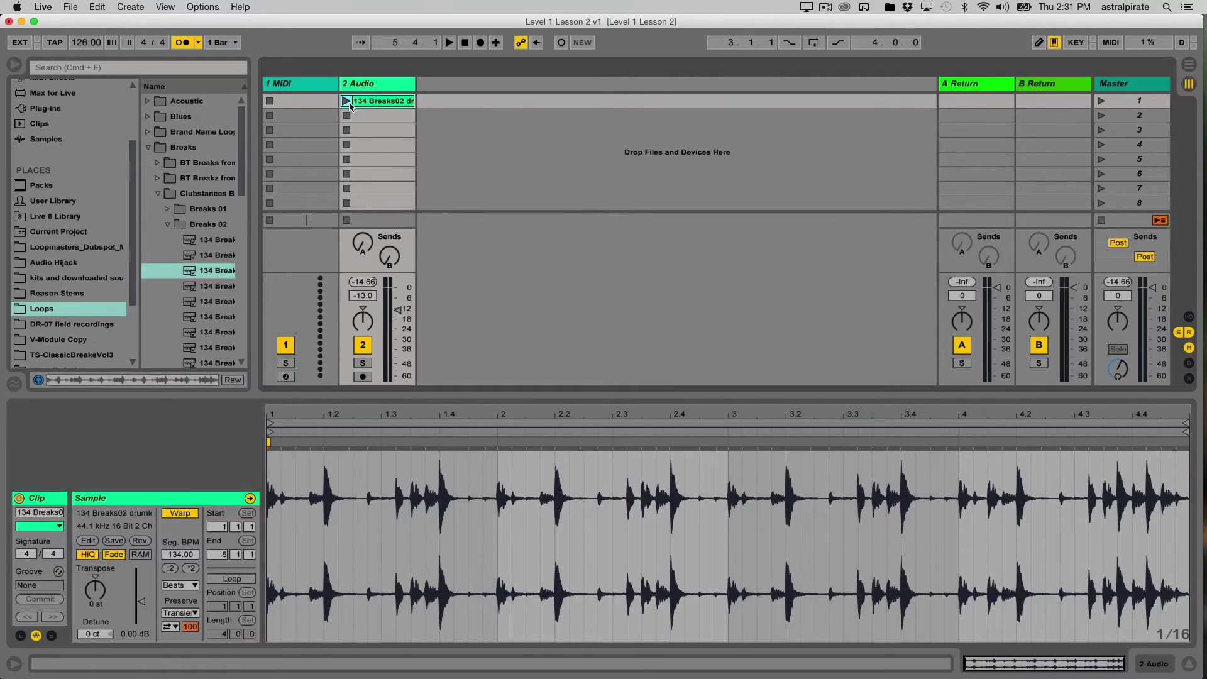
# Duplicate the drum loop clip into the second slot of the audio track.
pyautogui.click(387, 115)
pyautogui.click(386, 102)
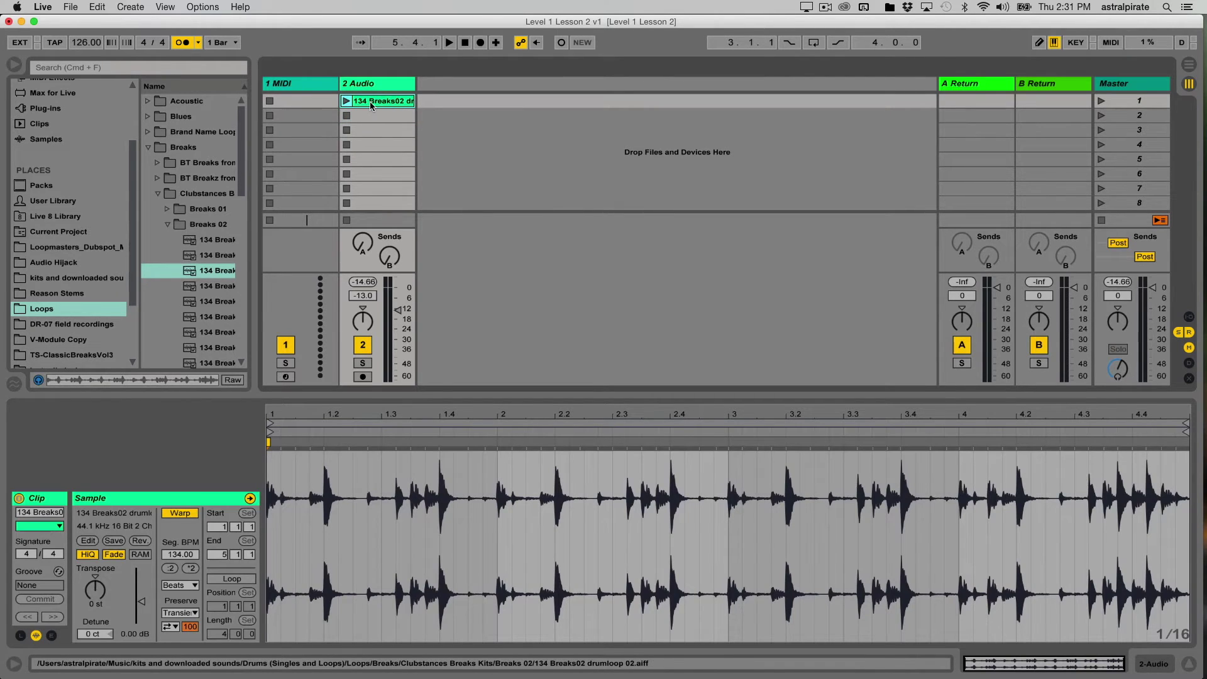
pyautogui.press('super+d')
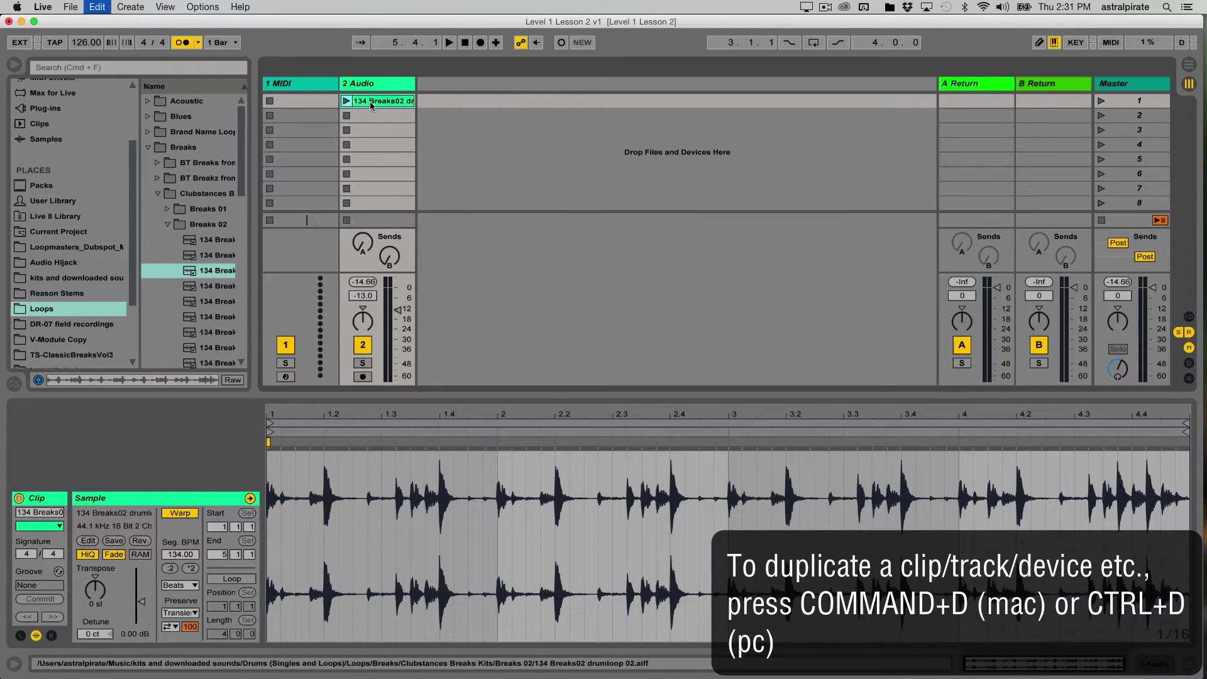
pyautogui.click(100, 7)
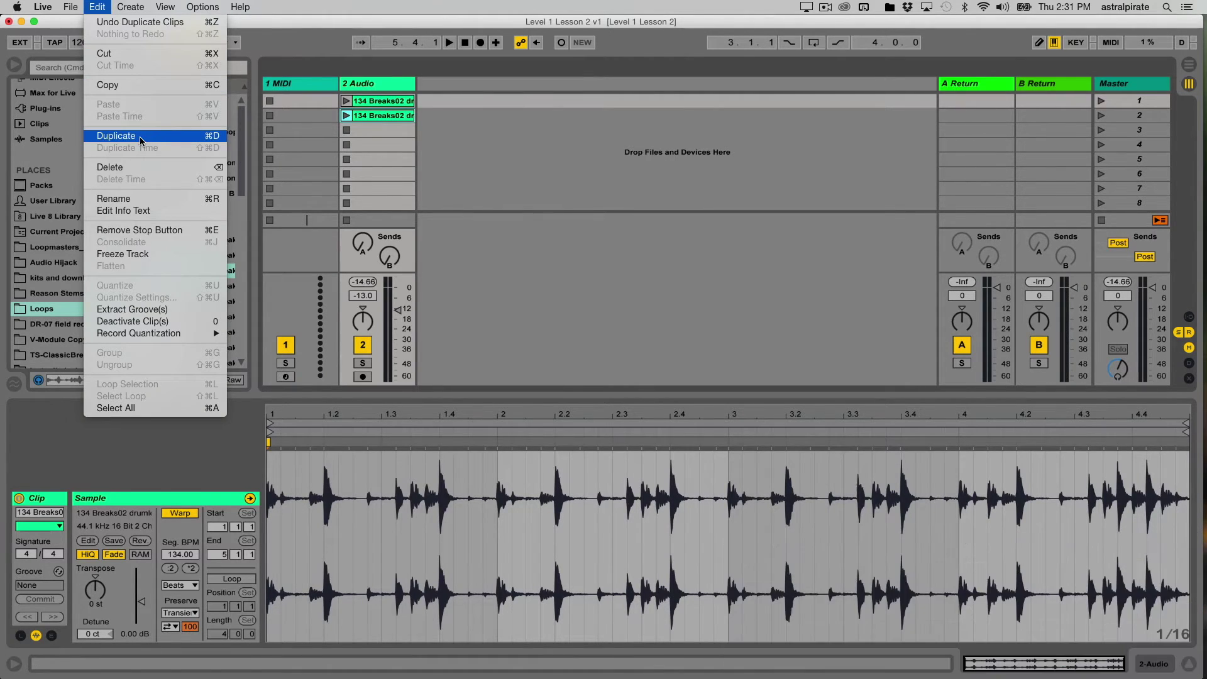
pyautogui.click(525, 145)
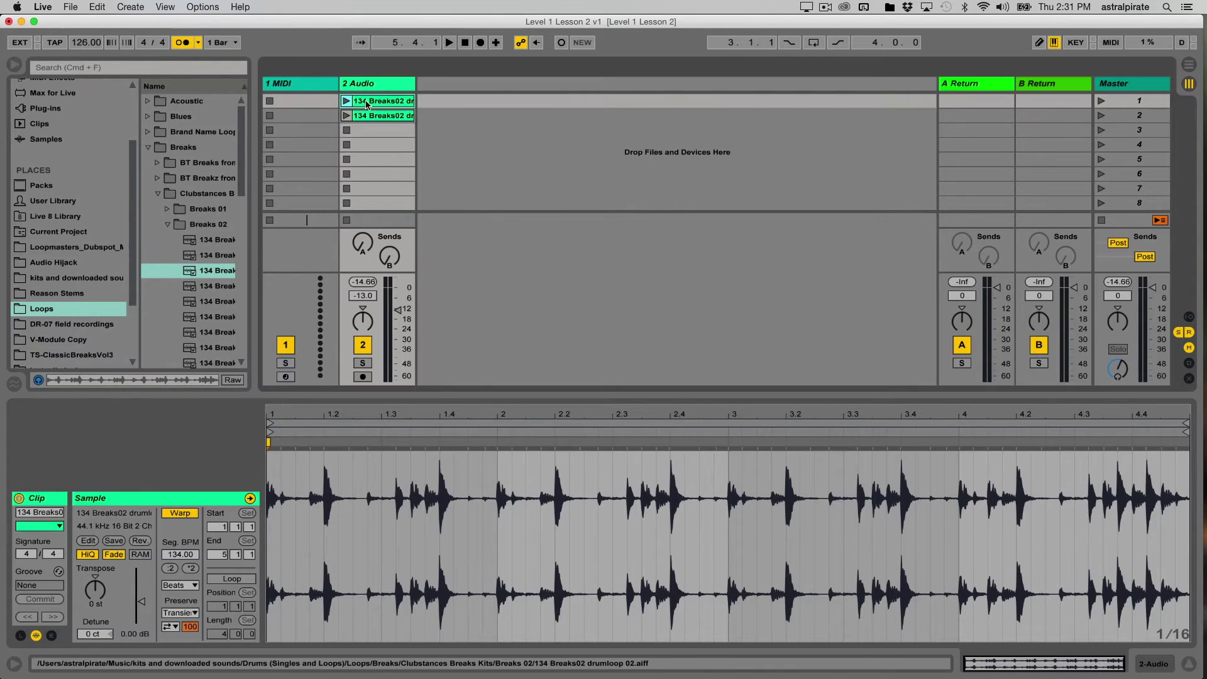
# Play the first drum loop clip and launch its duplicate in the second slot.
pyautogui.click(346, 101)
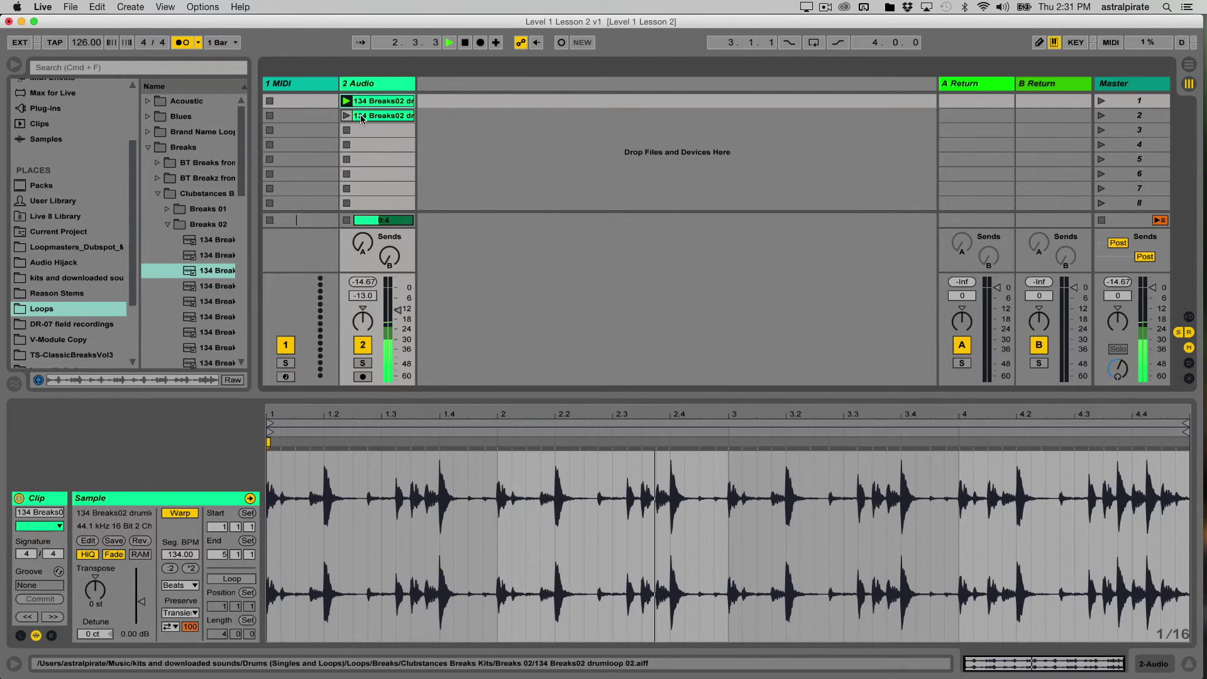
pyautogui.click(362, 117)
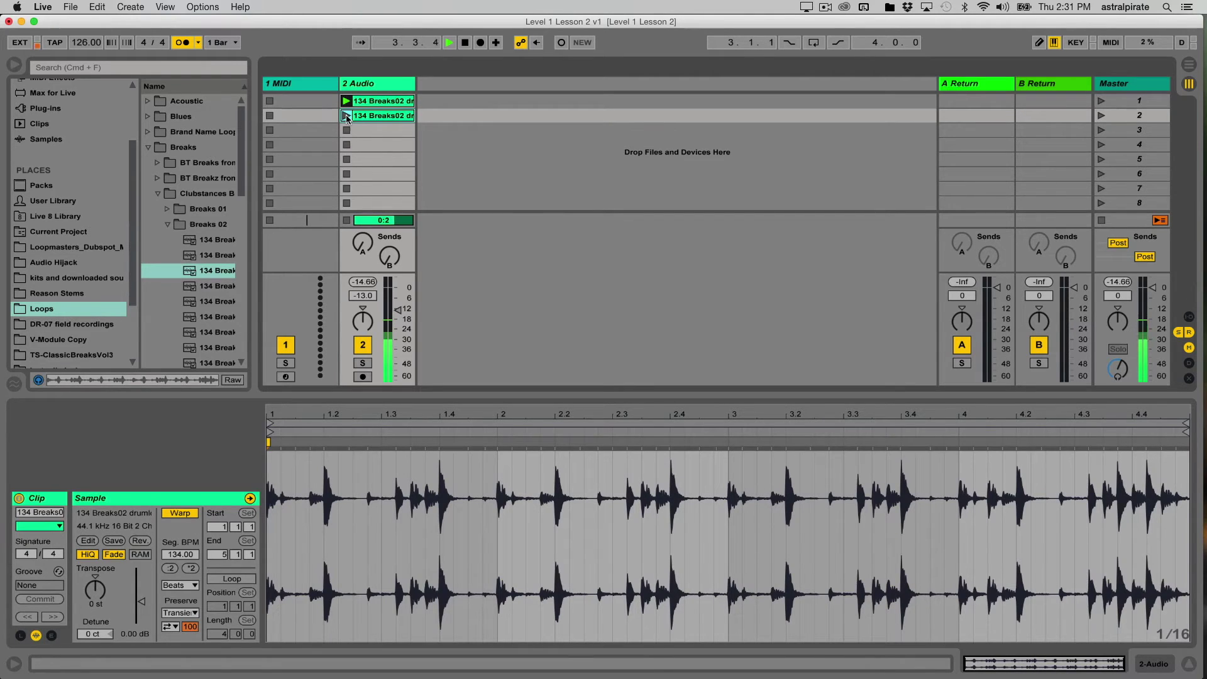
pyautogui.click(347, 117)
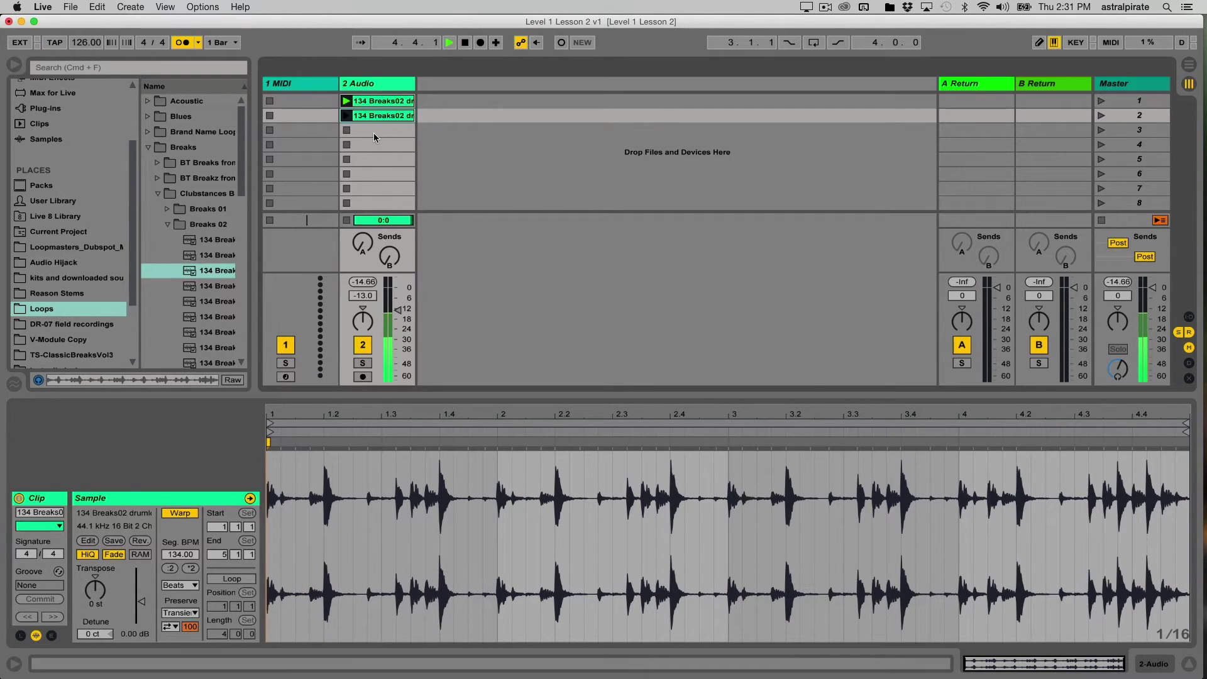
# Turn off the metronome, stop playback, and examine the global launch quantization choices.
pyautogui.click(182, 43)
pyautogui.press('space')
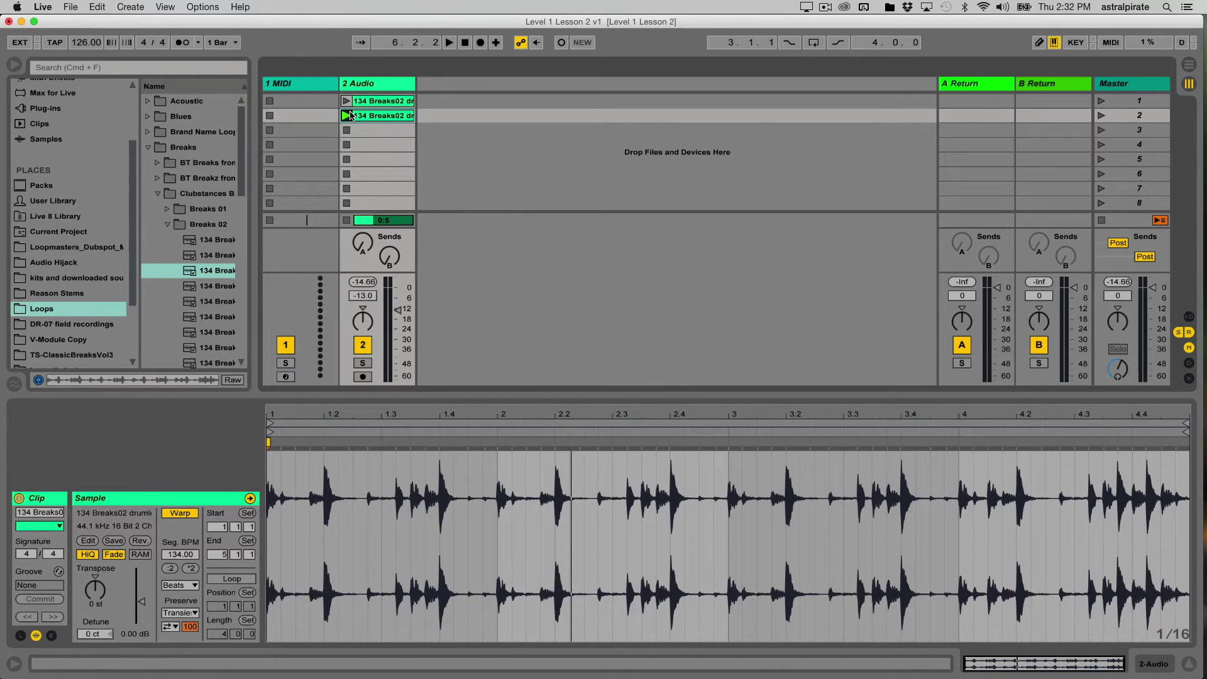
pyautogui.click(236, 42)
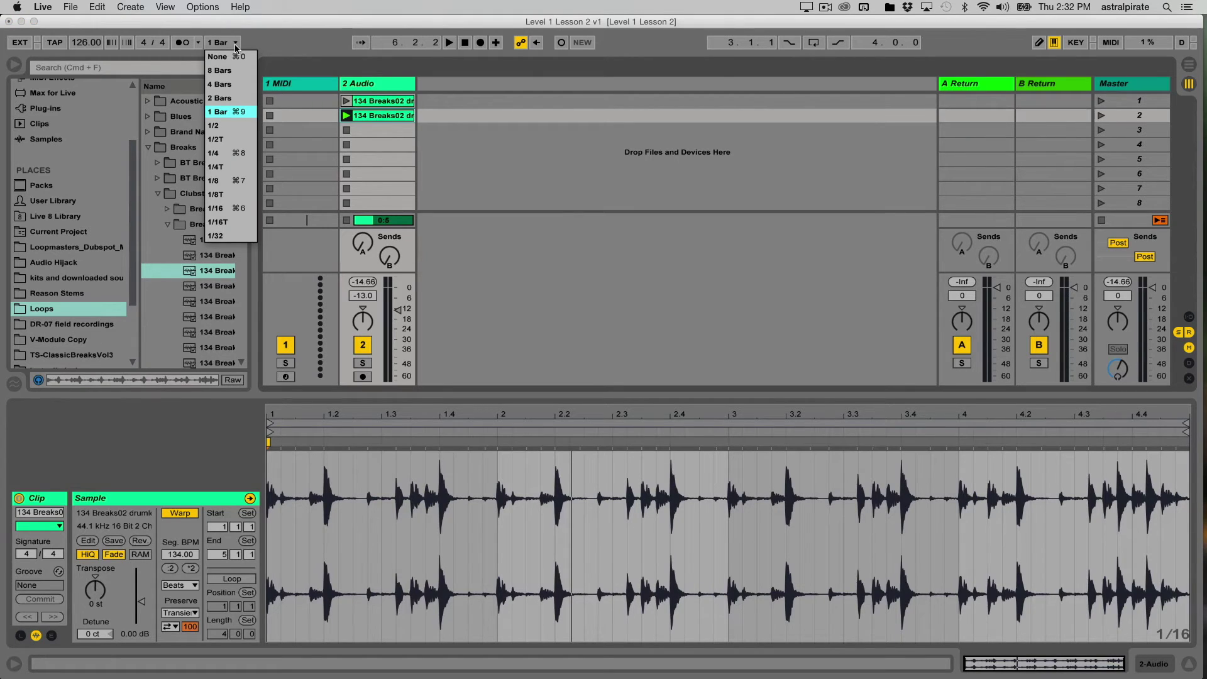
pyautogui.click(264, 43)
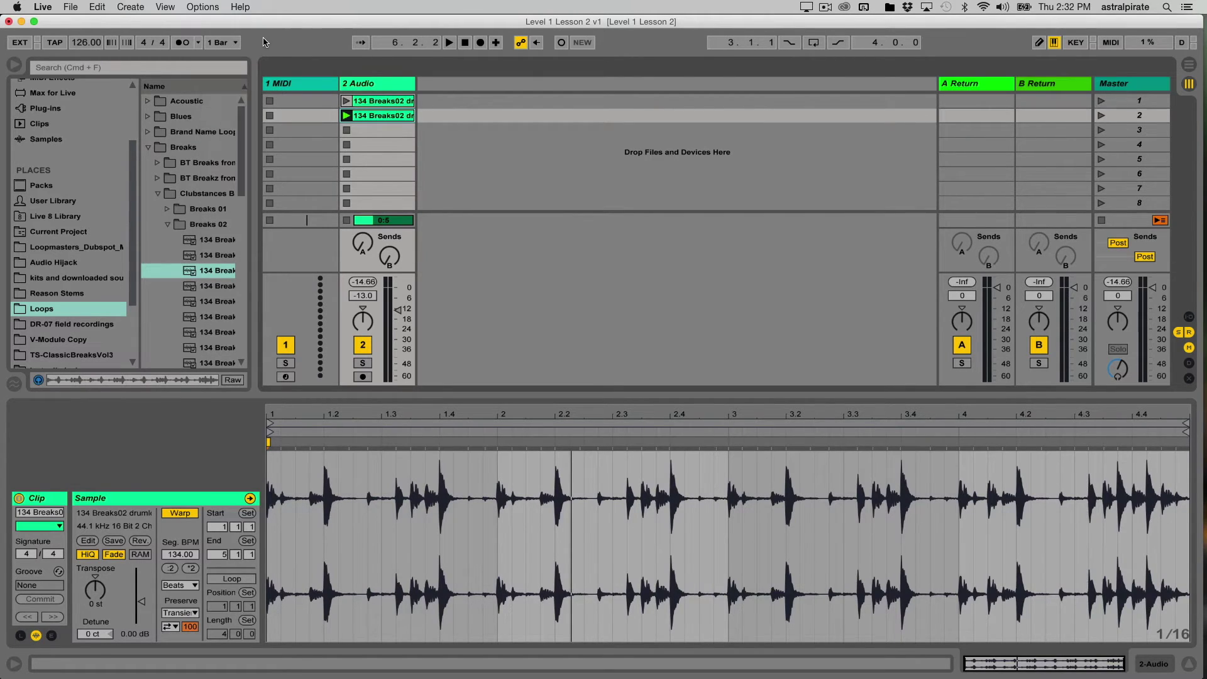
# Play the first drum loop clip and turn on its Loop setting.
pyautogui.click(385, 105)
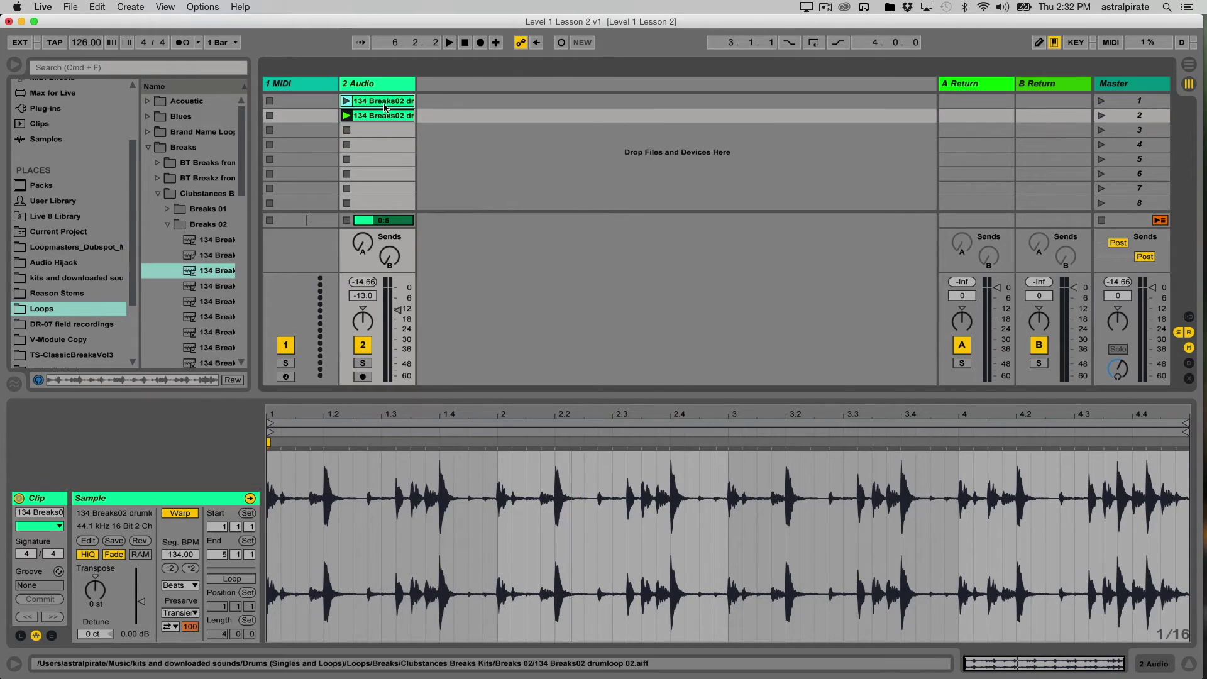
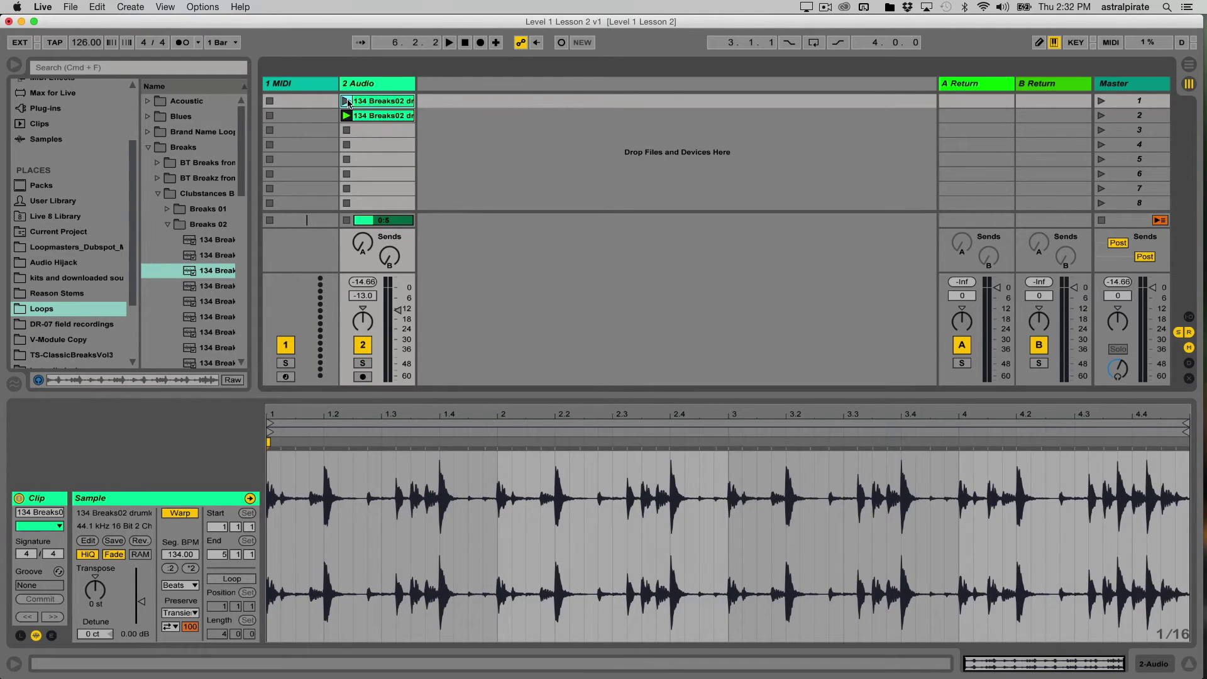
pyautogui.click(346, 101)
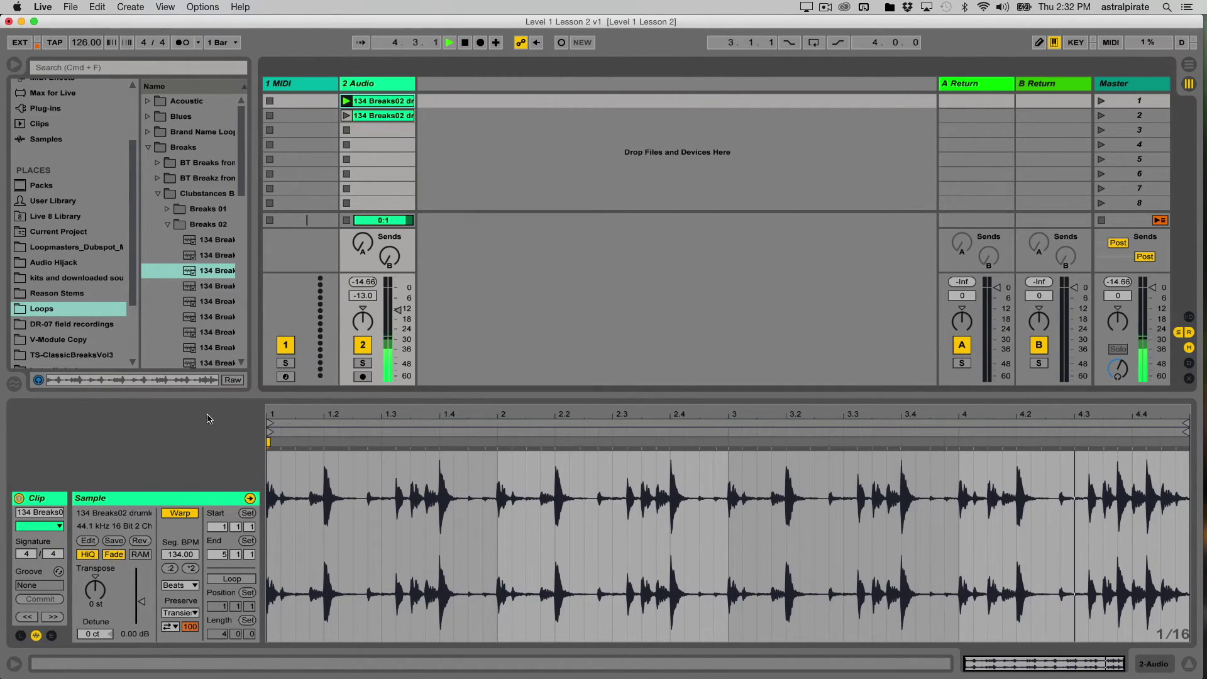
pyautogui.click(230, 579)
pyautogui.click(345, 102)
# Turn on Loop for the duplicate clip, transpose it up 24 st, and play it.
pyautogui.click(375, 117)
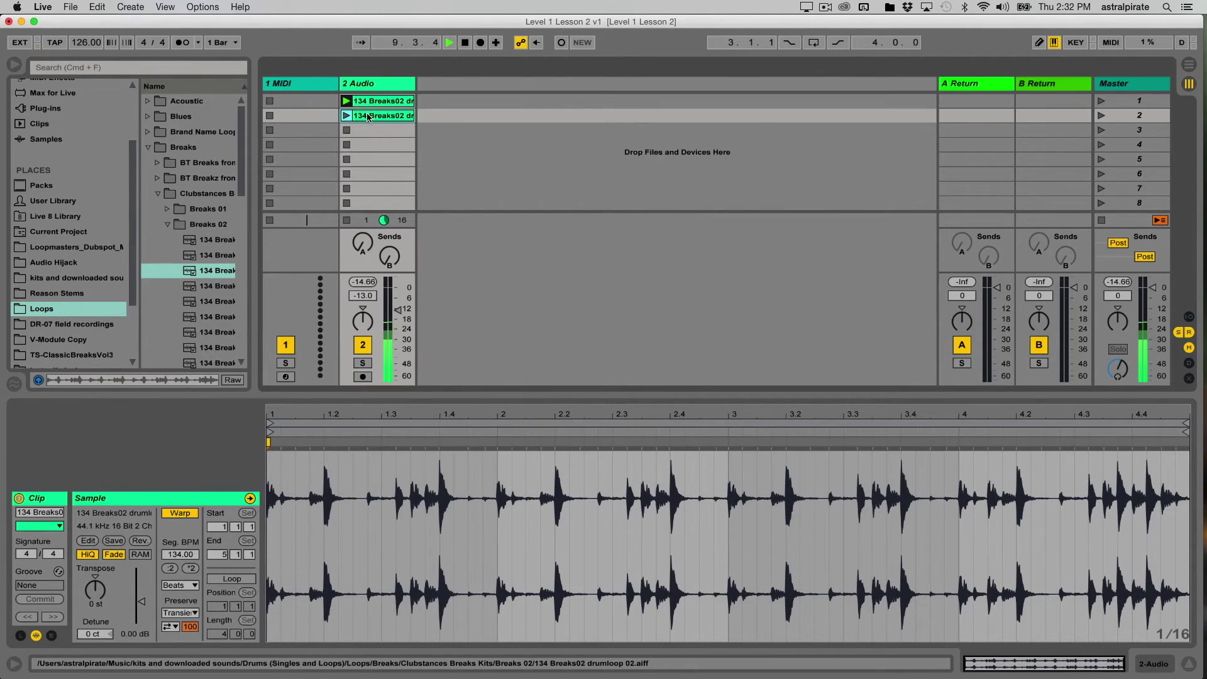
pyautogui.click(232, 579)
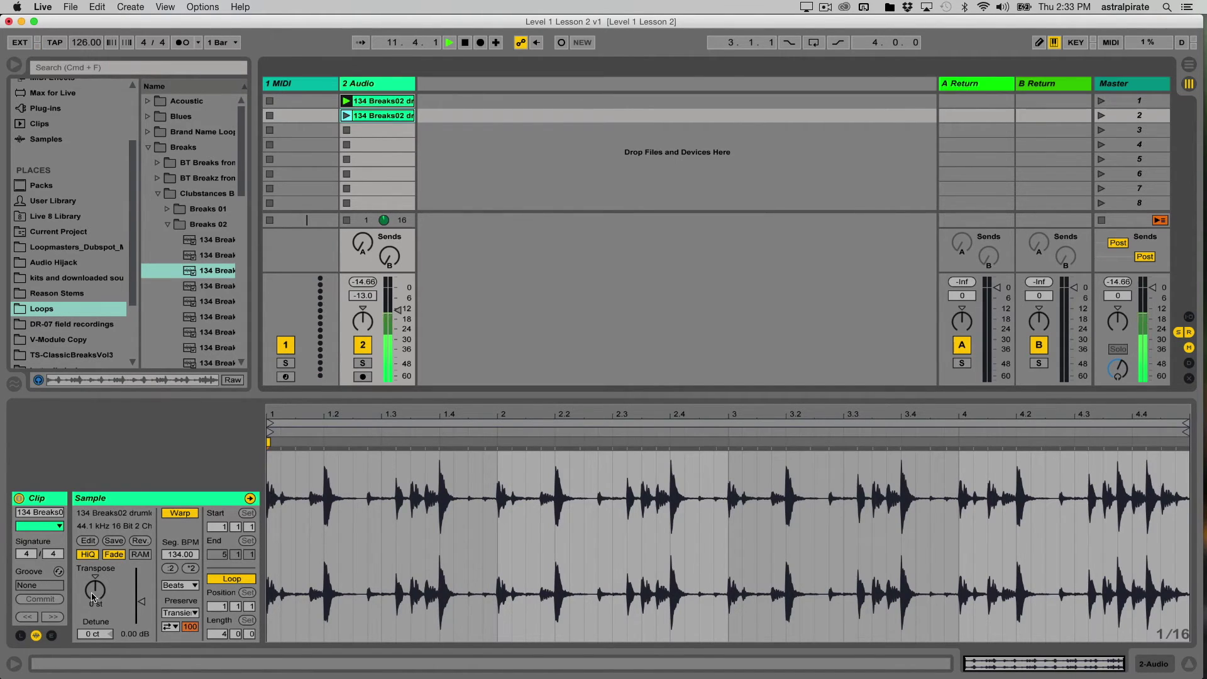
pyautogui.click(118, 606)
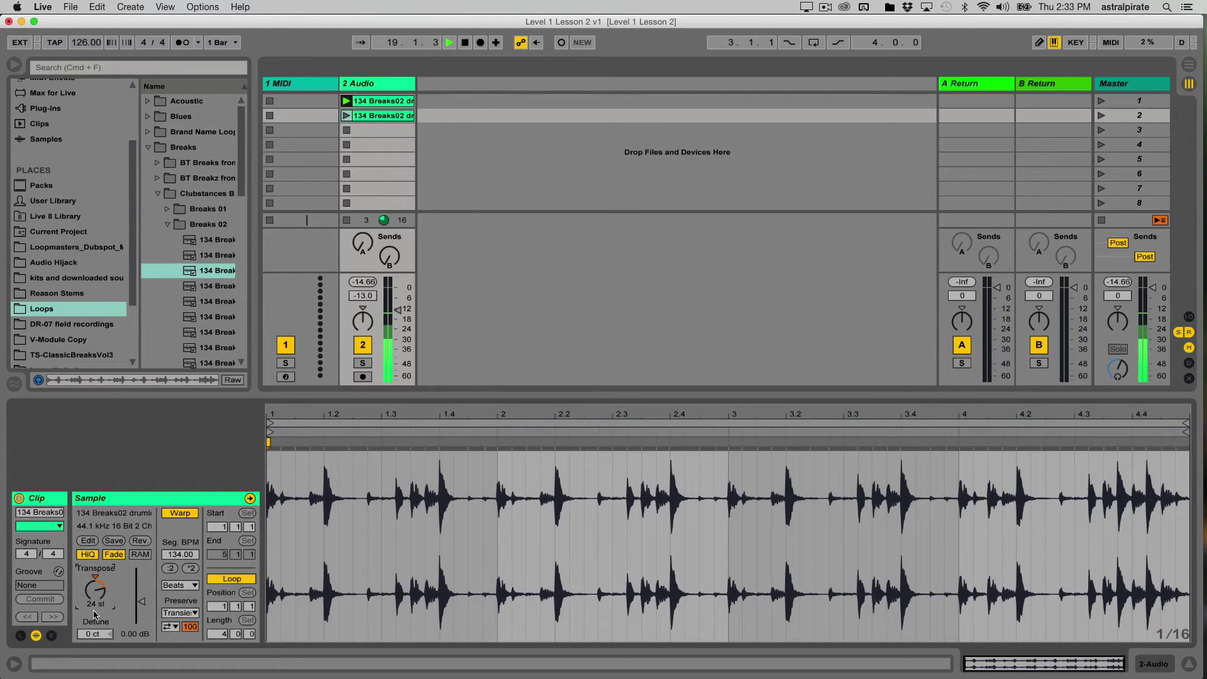
pyautogui.click(352, 120)
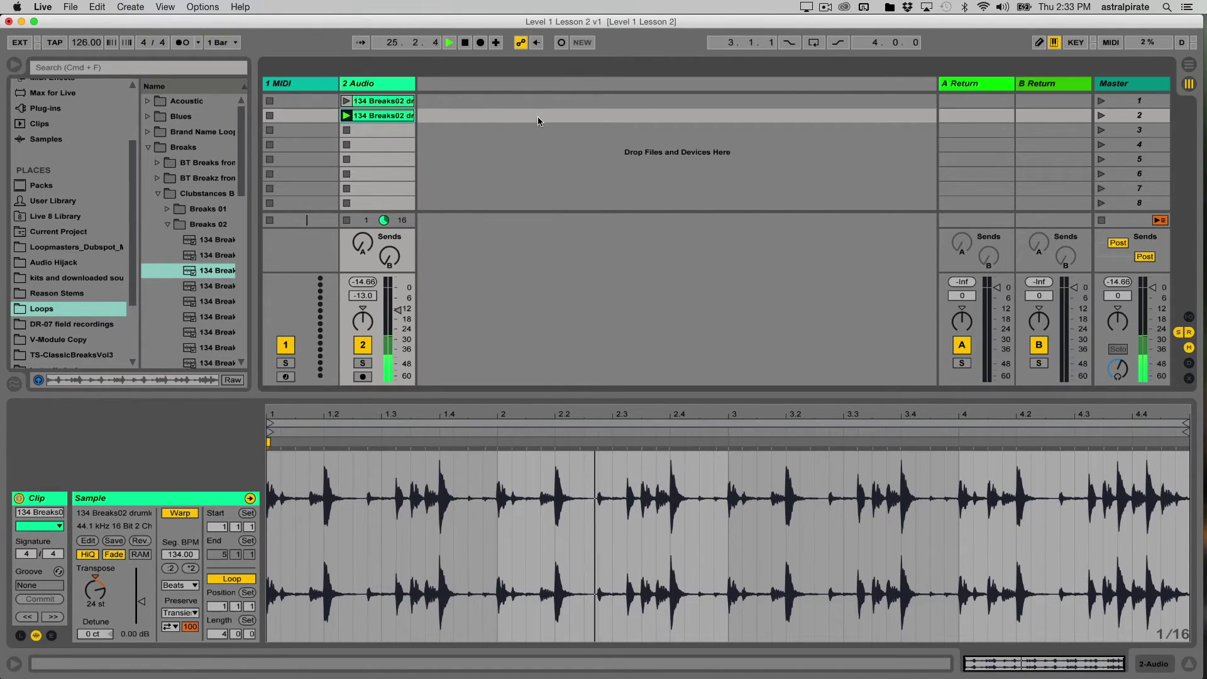
# Switch playback back to the first, untransposed clip and stop the transport.
pyautogui.click(368, 102)
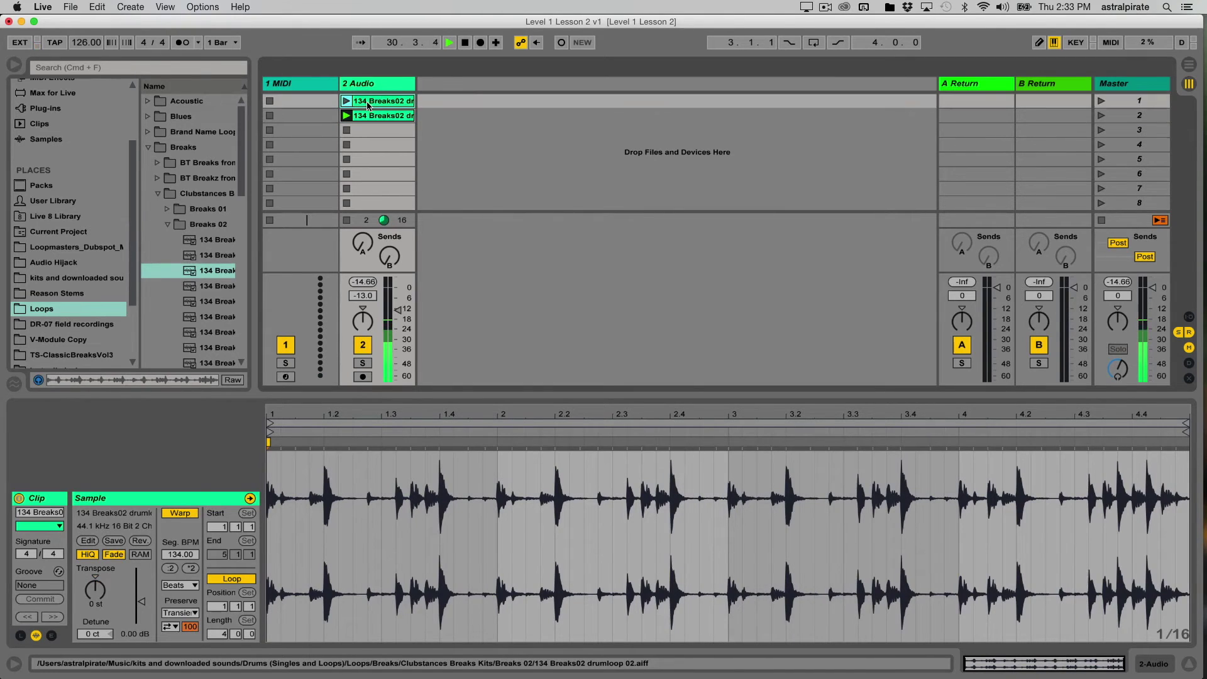
pyautogui.click(346, 101)
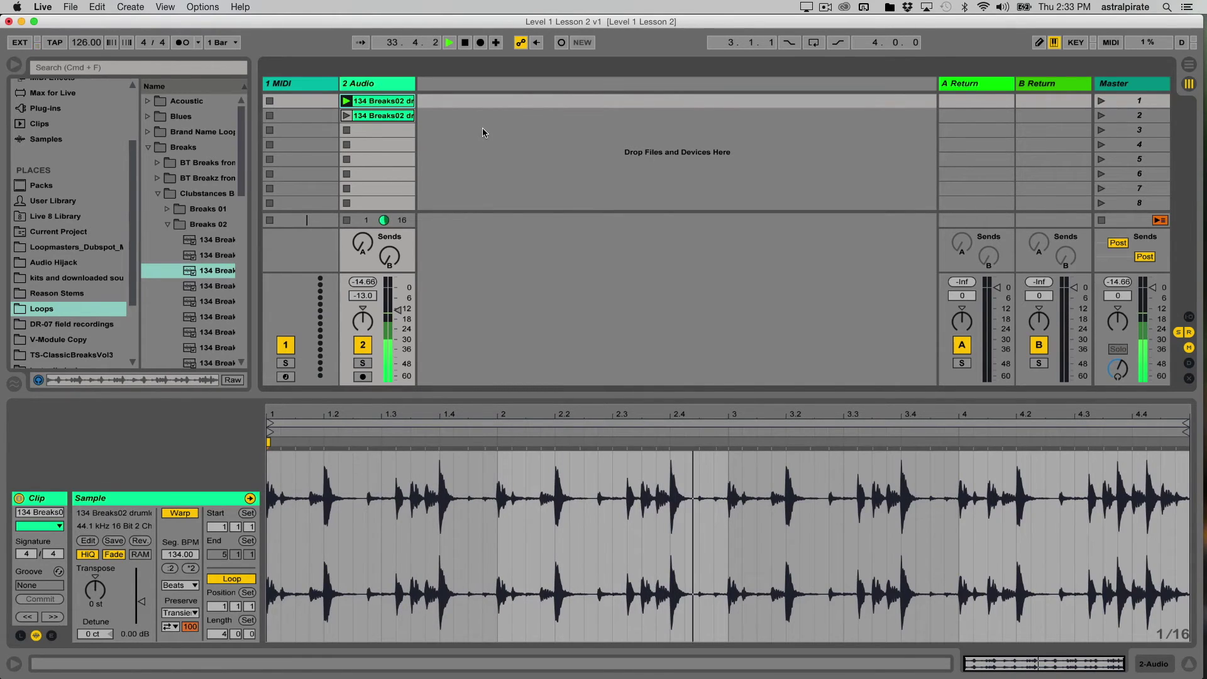
pyautogui.press('space')
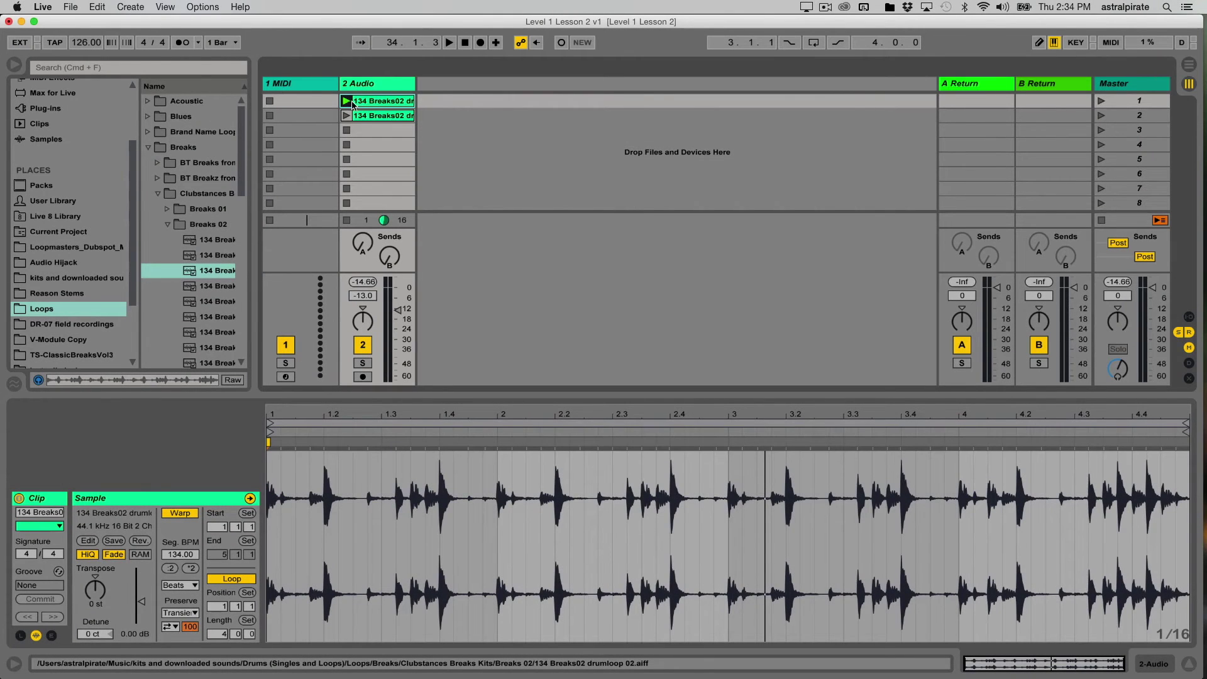
# With the first clip playing, set its loop length to 1 bar and its loop position to bar 4.
pyautogui.click(347, 101)
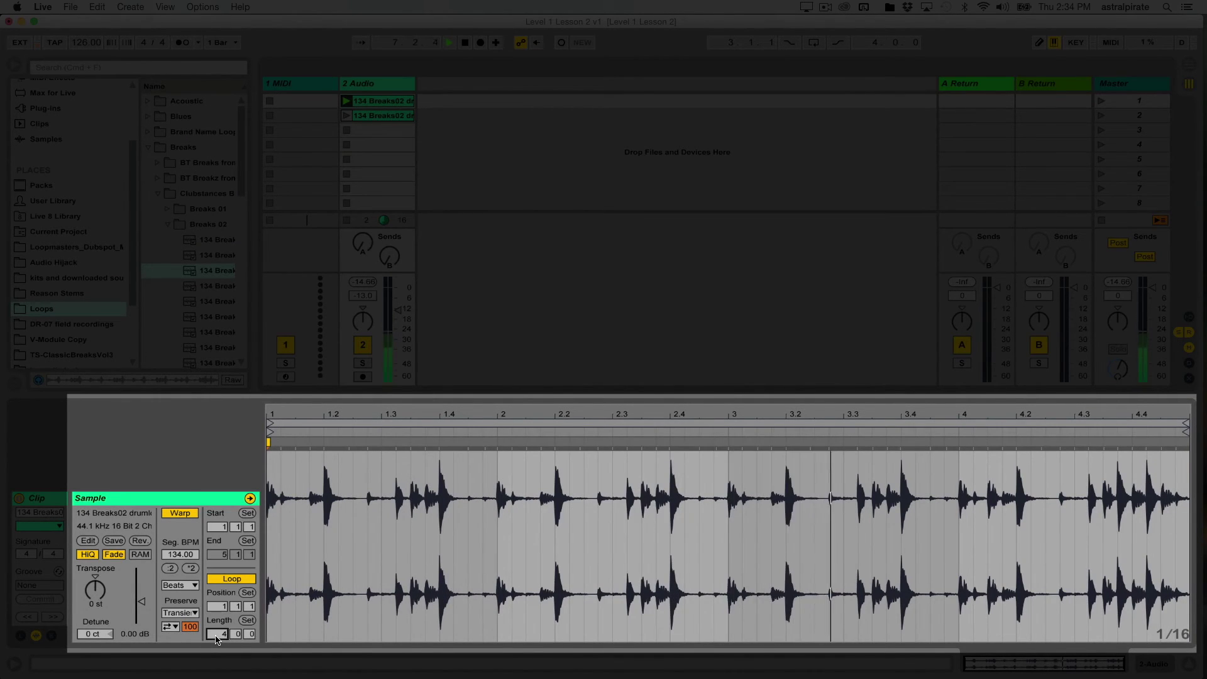
pyautogui.scroll(-2, 216, 635)
pyautogui.scroll(-1, 216, 635)
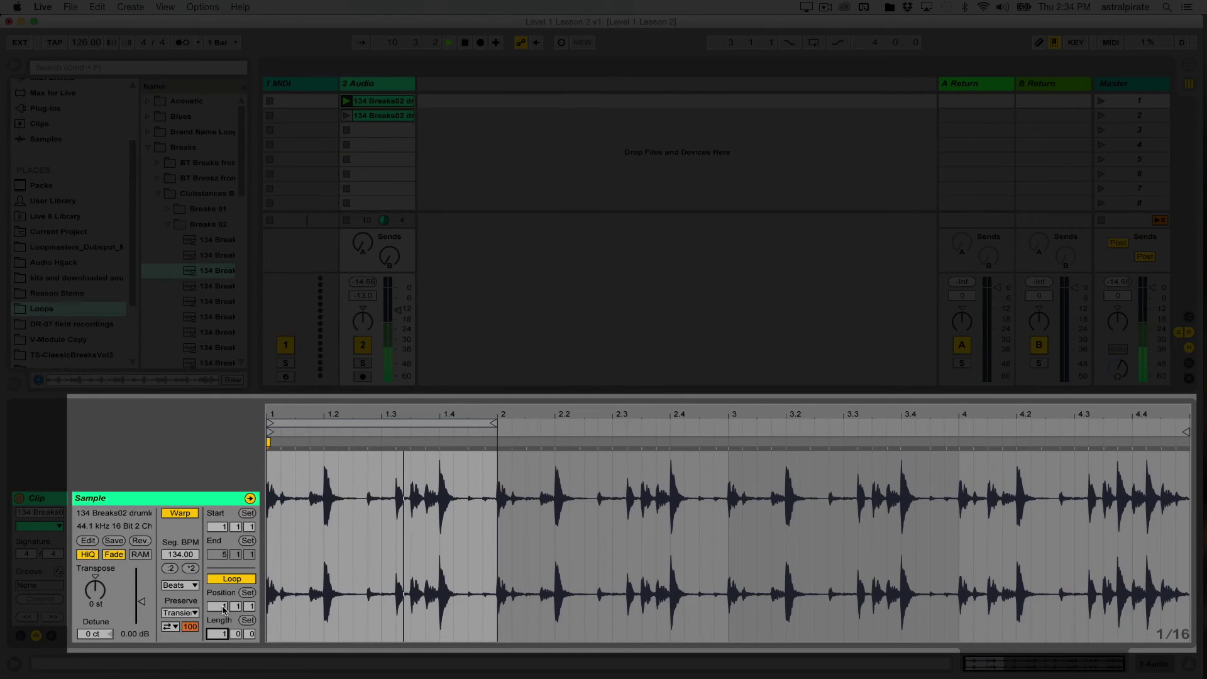
pyautogui.click(223, 607)
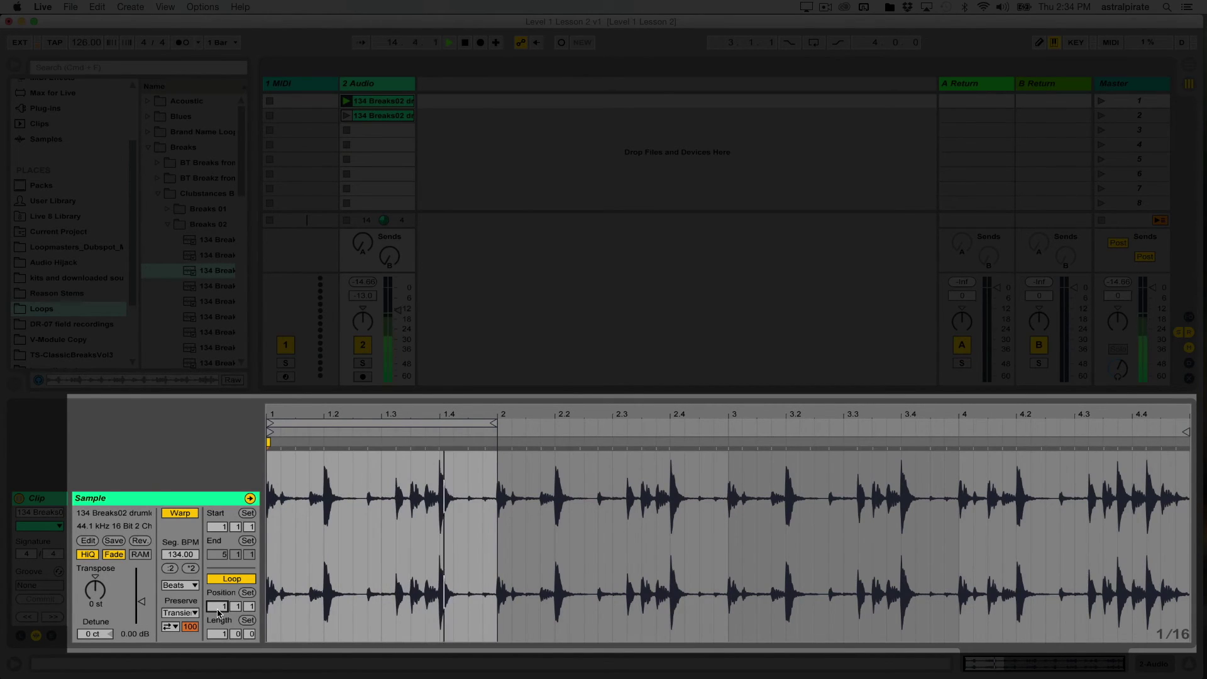
pyautogui.write('4')
pyautogui.press('Return')
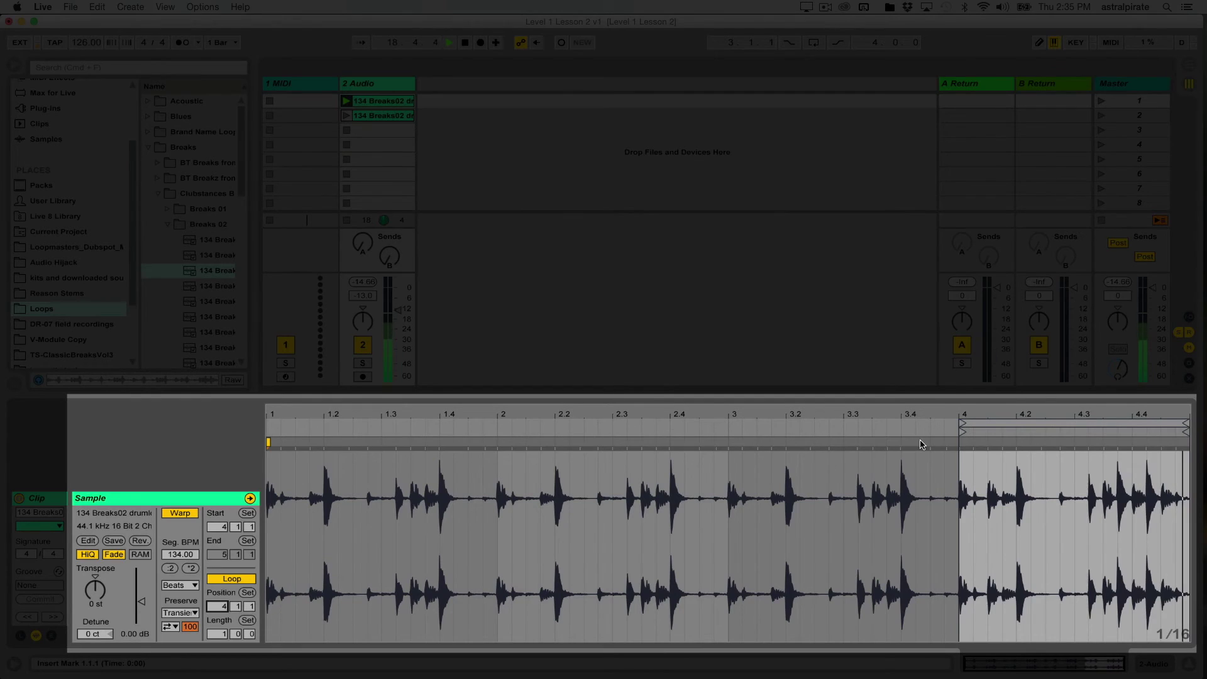
# Reshape the first clip's loop brace to run two bars from 2.4.1, and move its start marker to bar 2.
pyautogui.click(1044, 424)
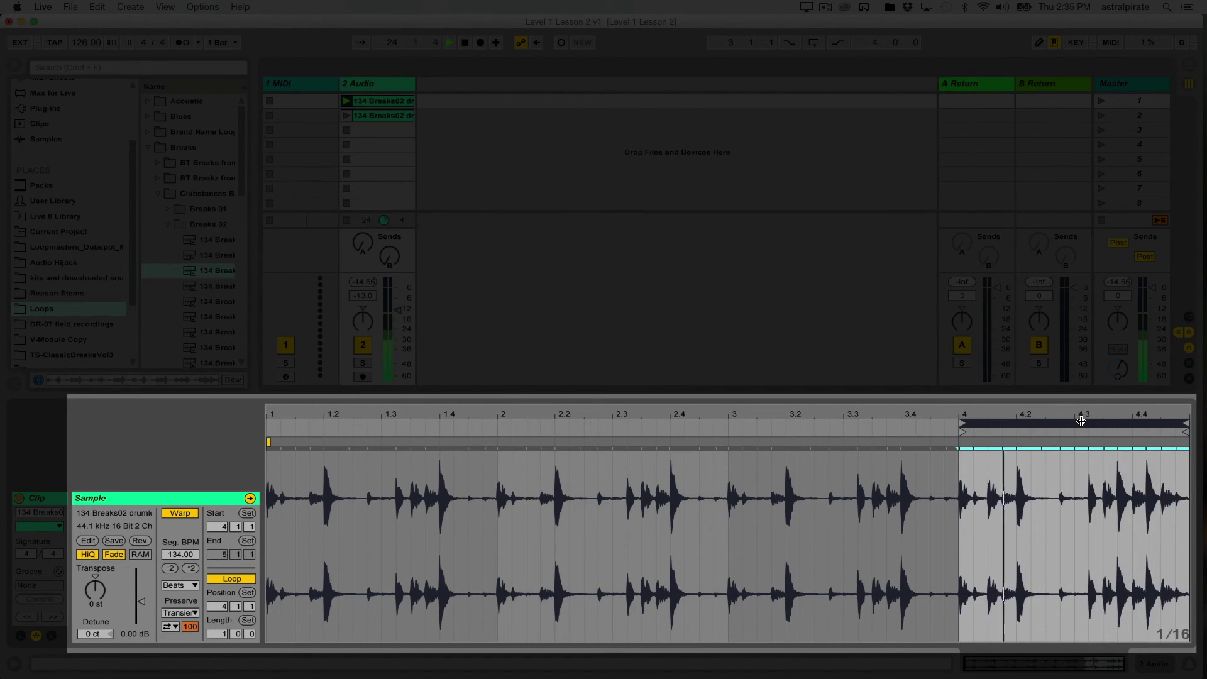
pyautogui.moveTo(1080, 421); pyautogui.dragTo(1018, 427)
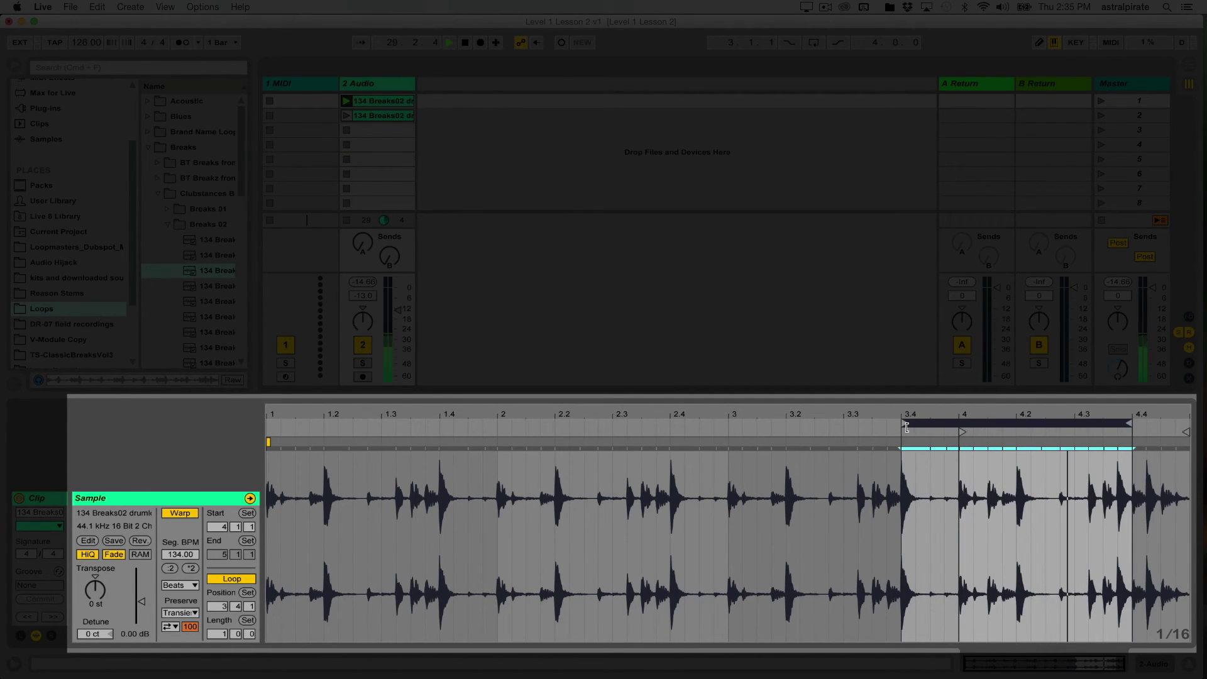
pyautogui.moveTo(906, 425); pyautogui.dragTo(675, 430)
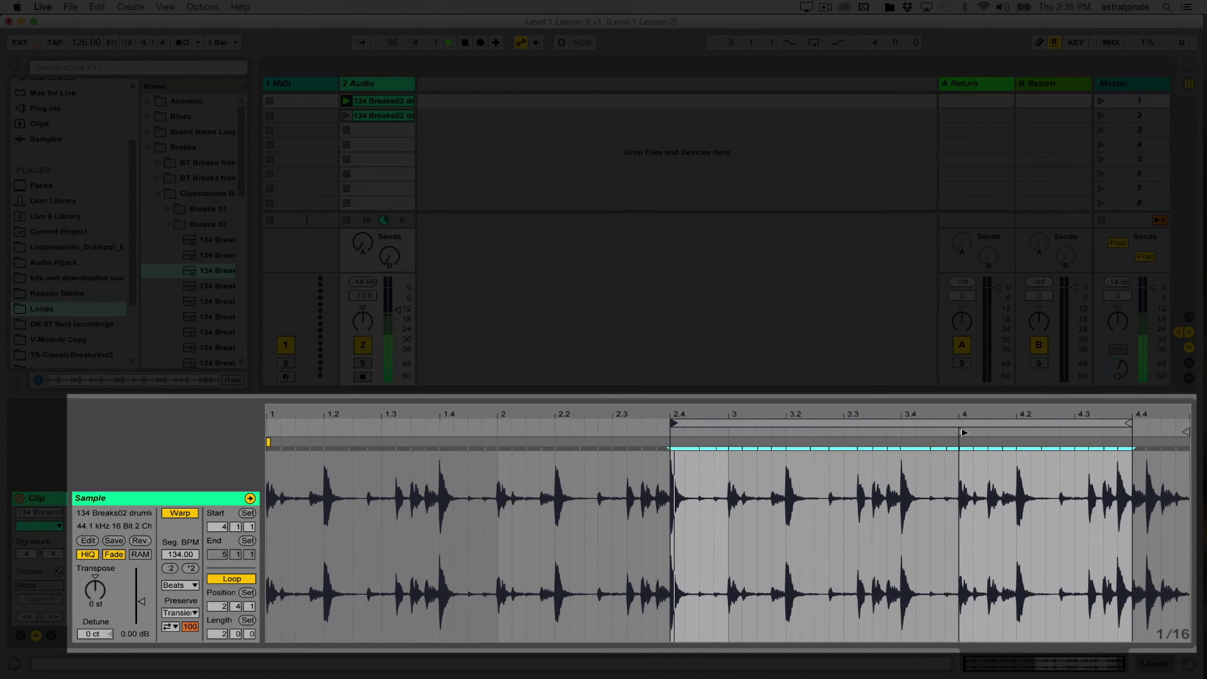
pyautogui.moveTo(962, 431); pyautogui.dragTo(730, 433)
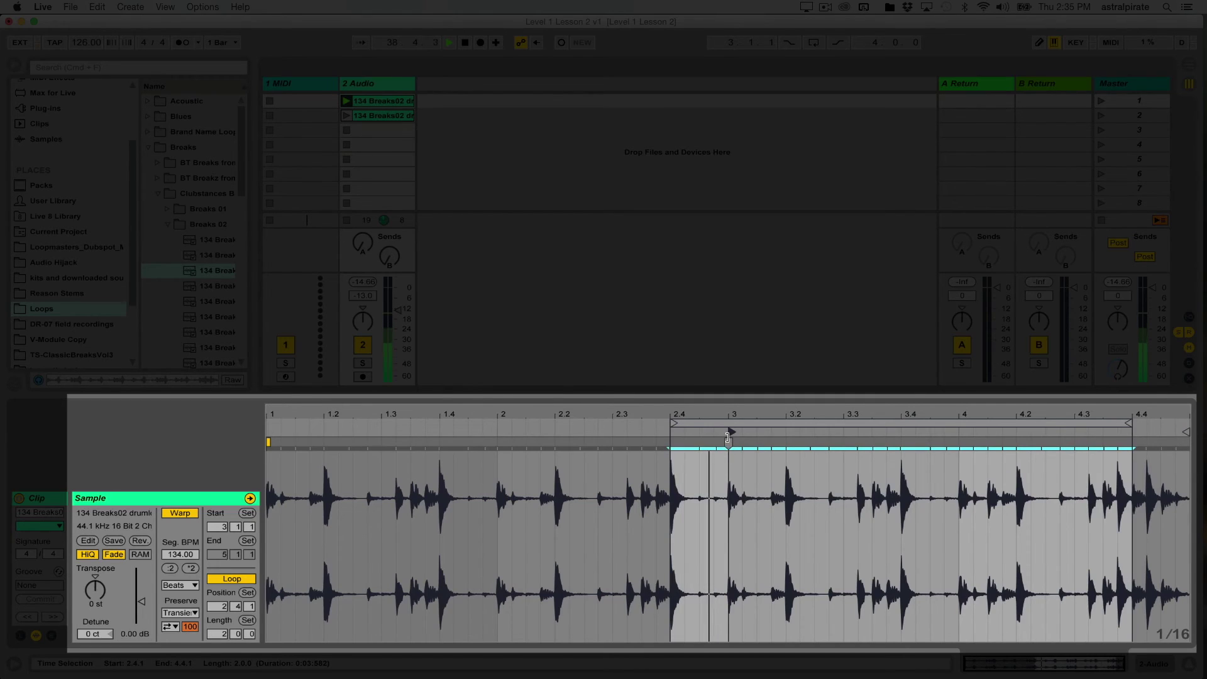
pyautogui.moveTo(733, 433); pyautogui.dragTo(498, 432)
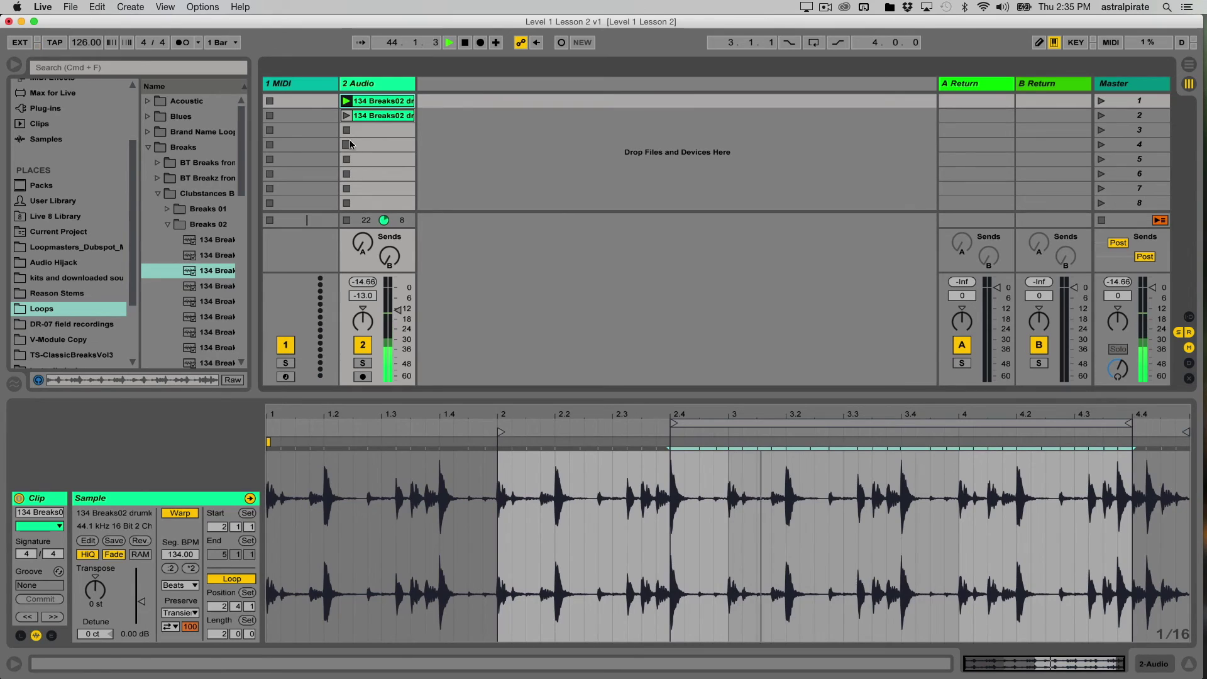
# Copy the transposed clip into the third slot, reverse the copy's sample, and reset its transpose to 0 st.
pyautogui.click(348, 116)
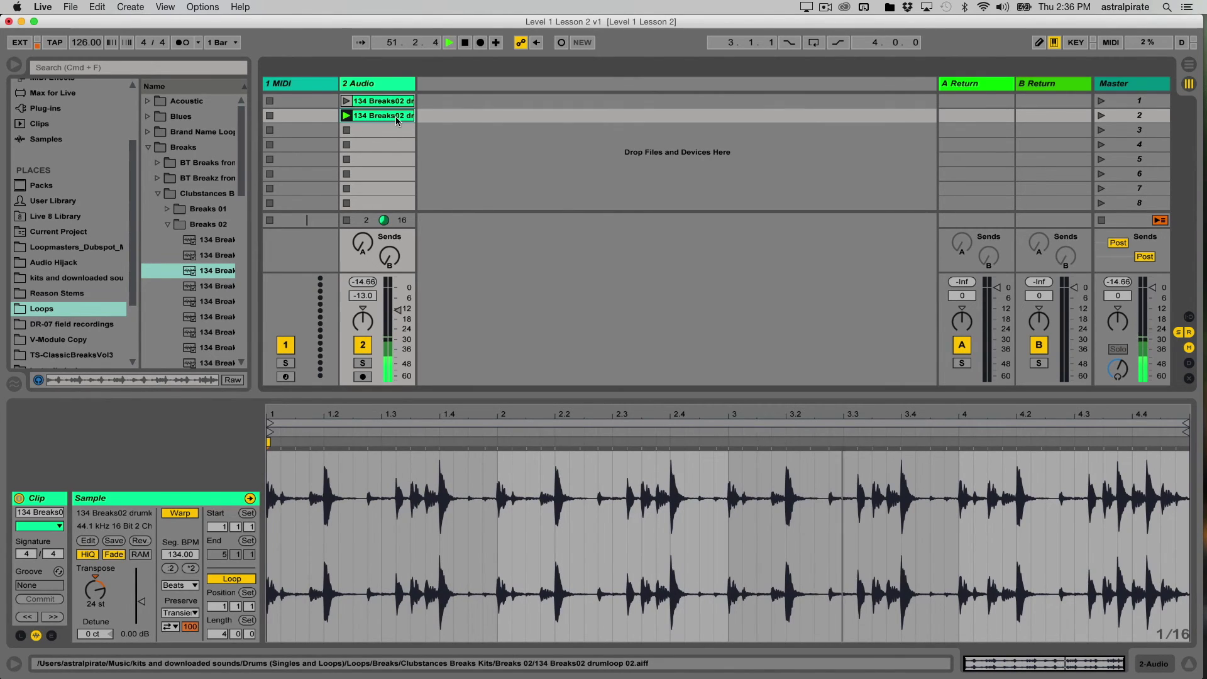
pyautogui.moveTo(395, 116); pyautogui.dragTo(381, 132)
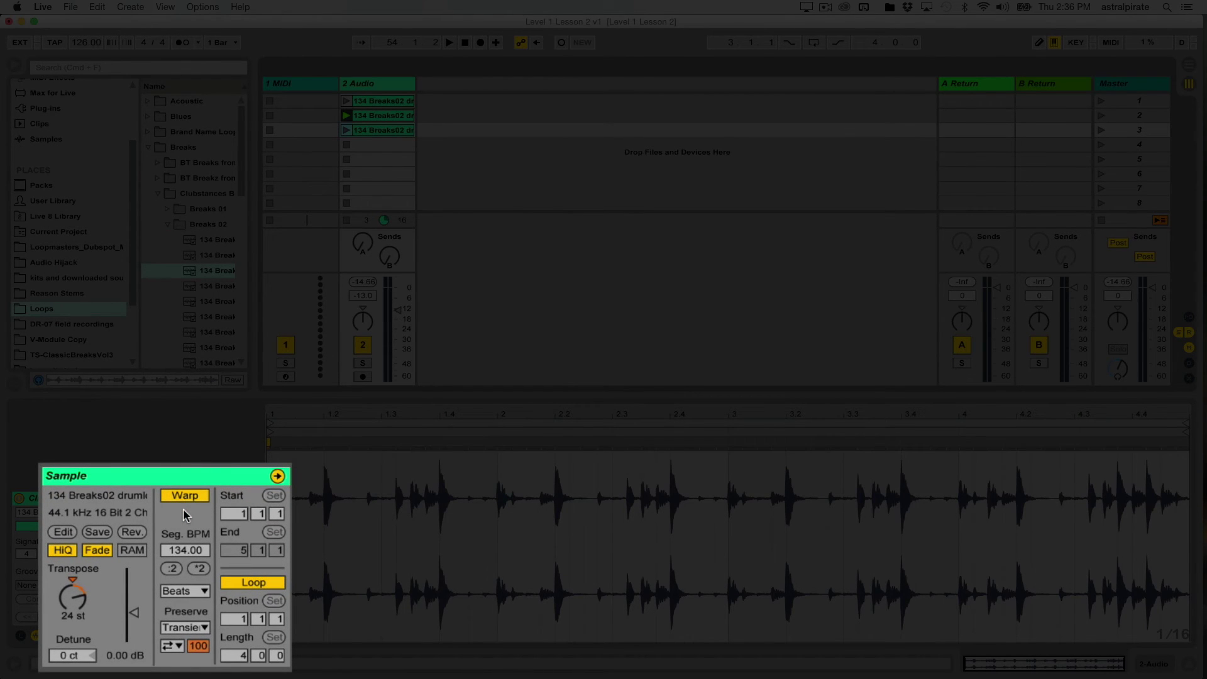
pyautogui.click(140, 541)
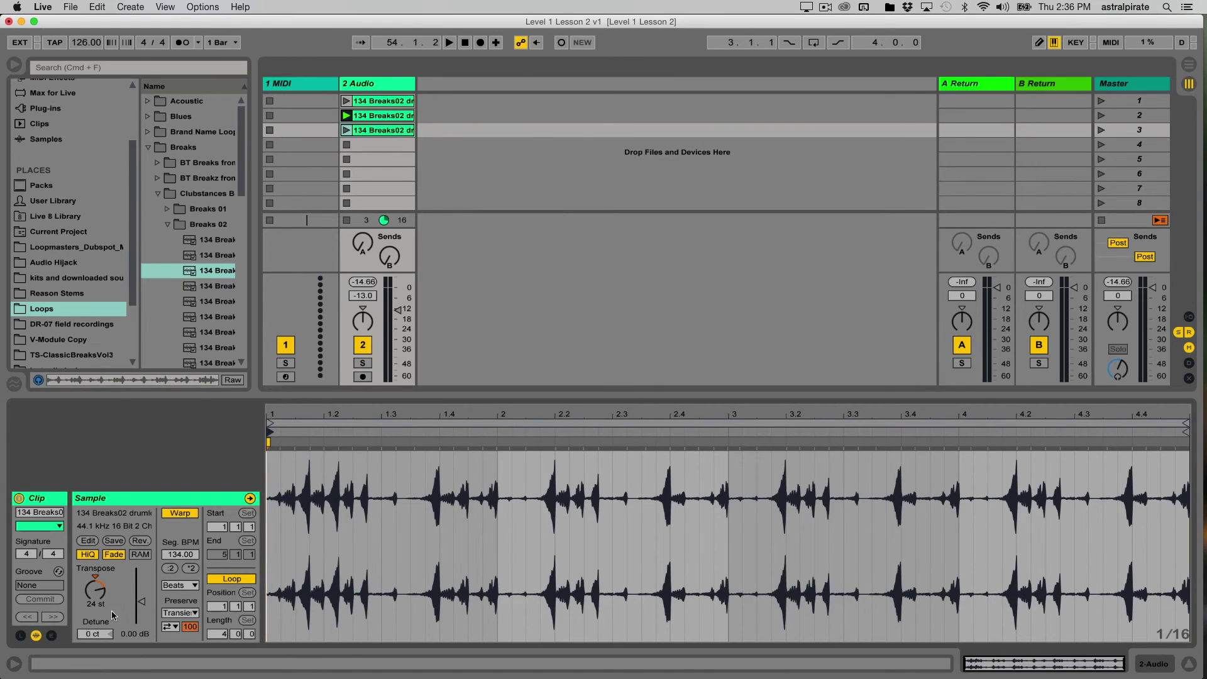
pyautogui.click(99, 593)
pyautogui.press('Delete')
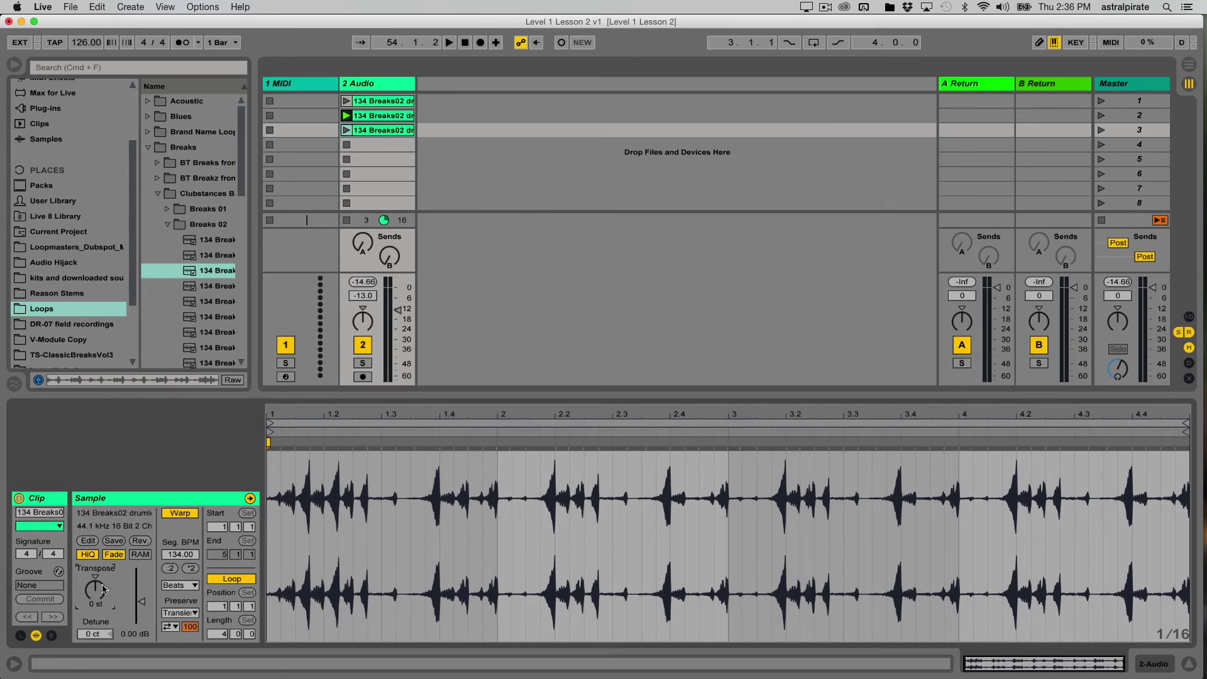
# Play the first clip with its shortened loop region.
pyautogui.click(377, 103)
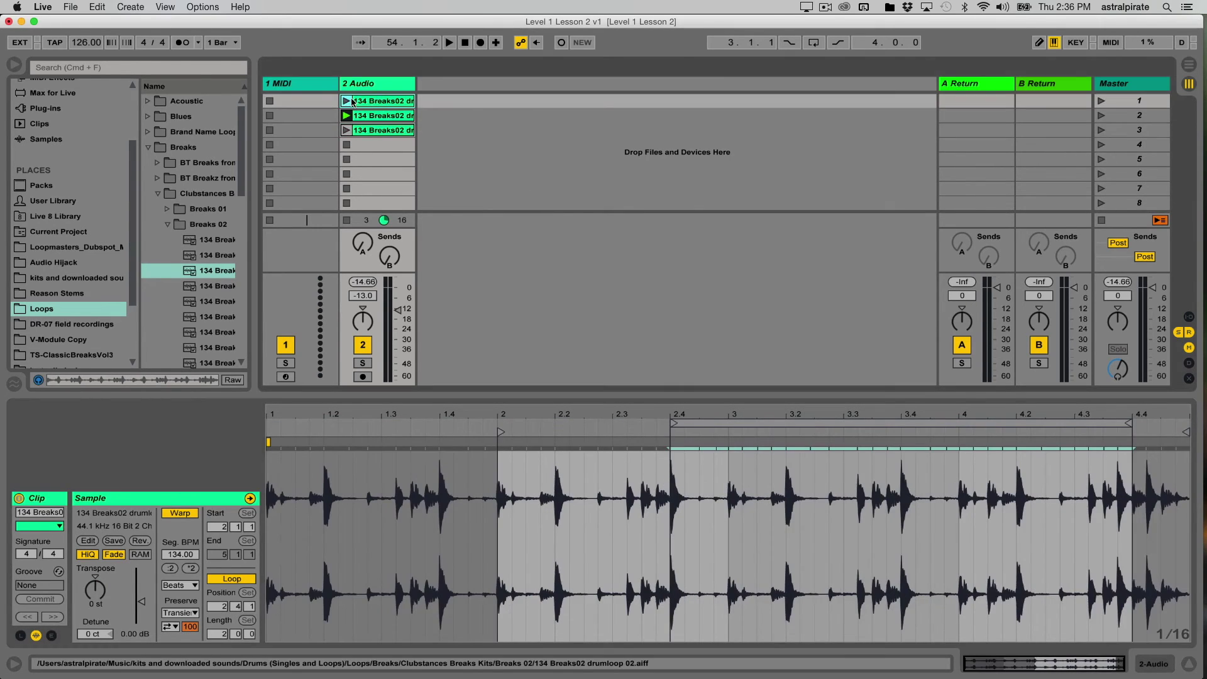
pyautogui.press('Return')
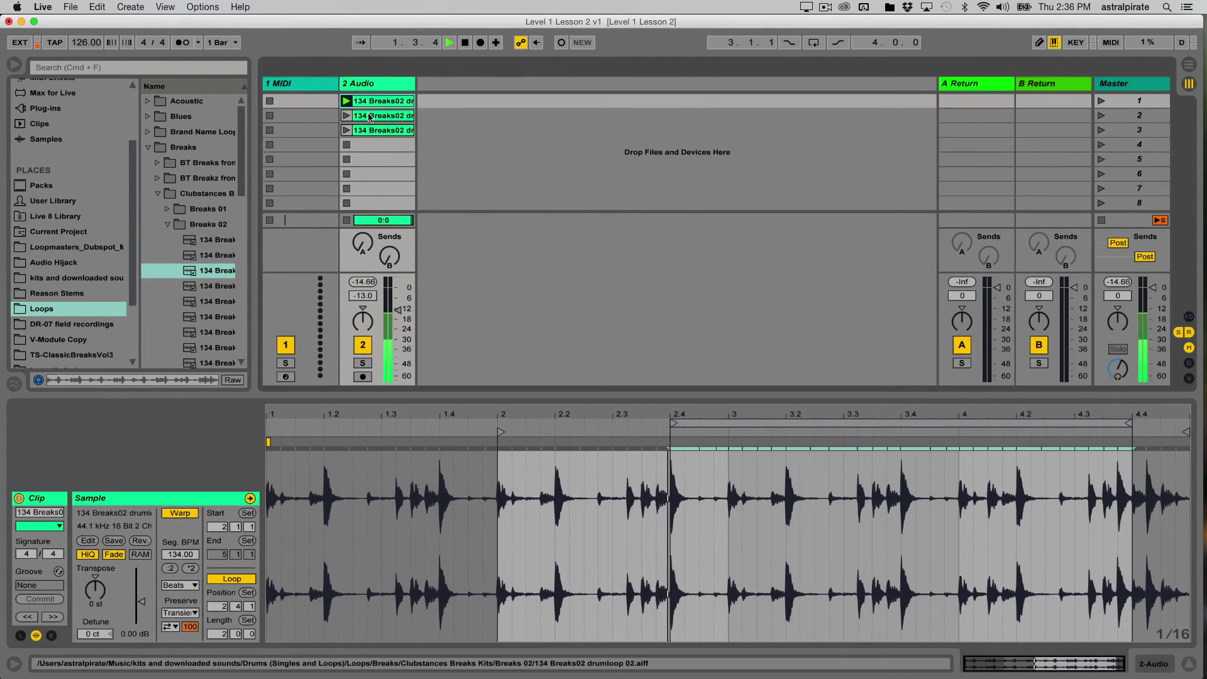
# Launch the second, third and first audio clips in turn to compare them, and stop playback.
pyautogui.click(345, 116)
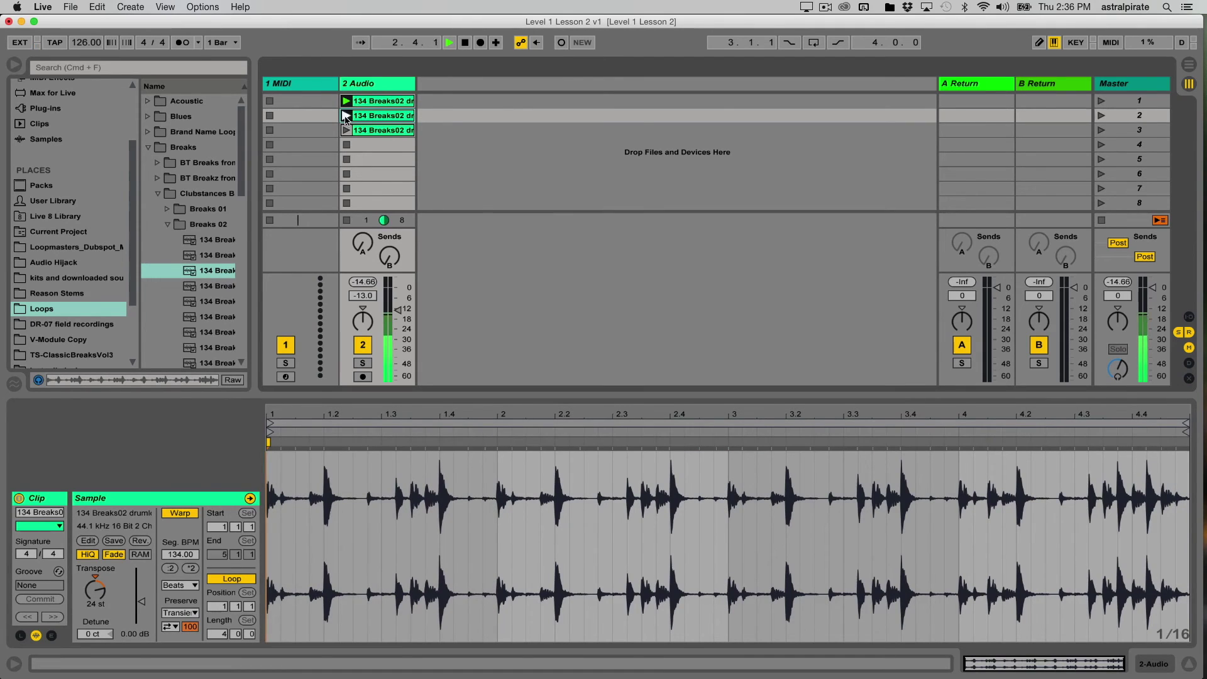
pyautogui.click(408, 131)
pyautogui.click(346, 130)
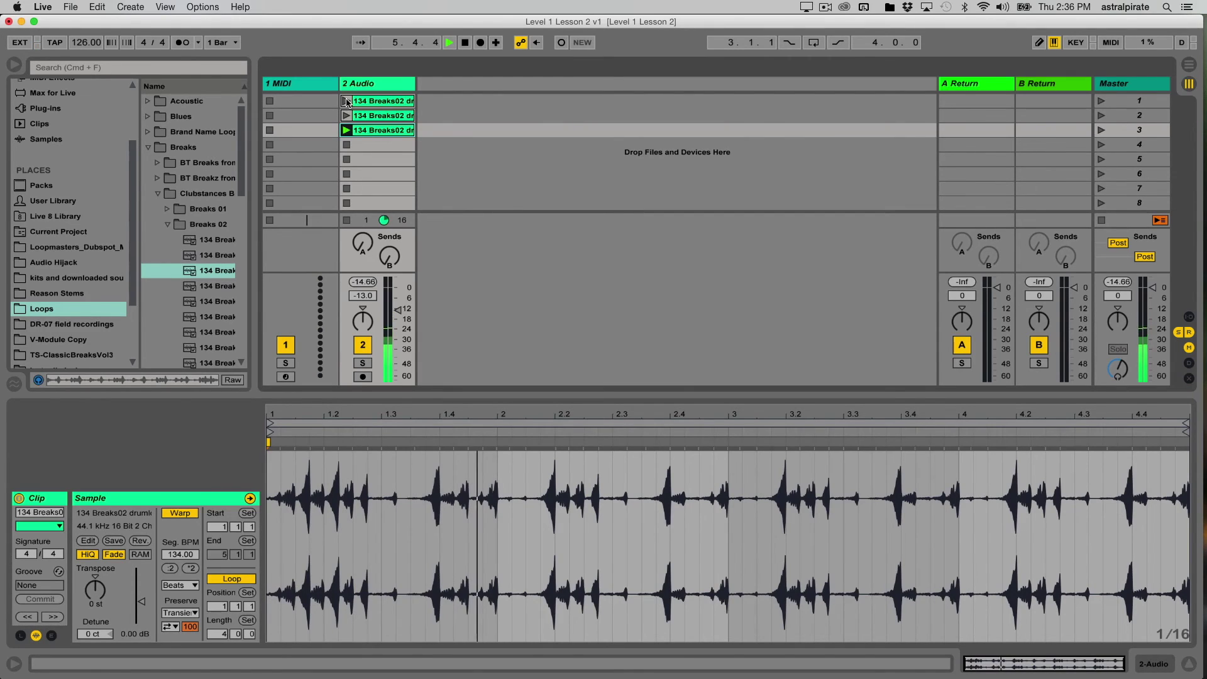
pyautogui.click(347, 101)
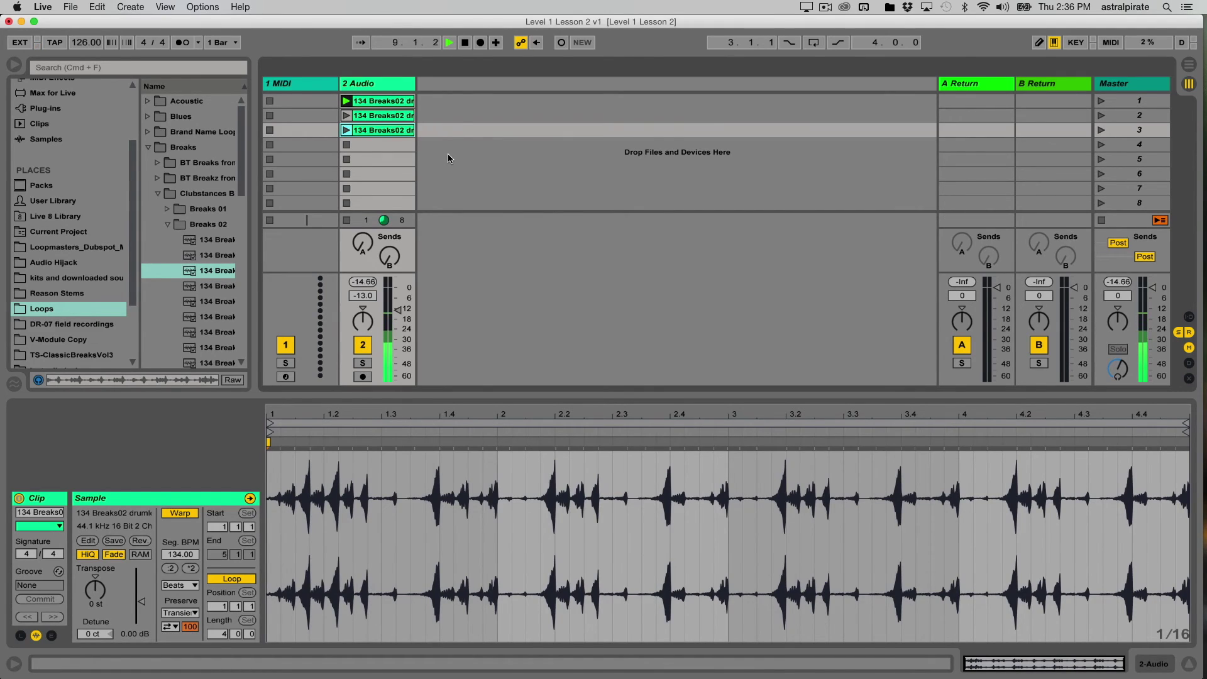
pyautogui.press('space')
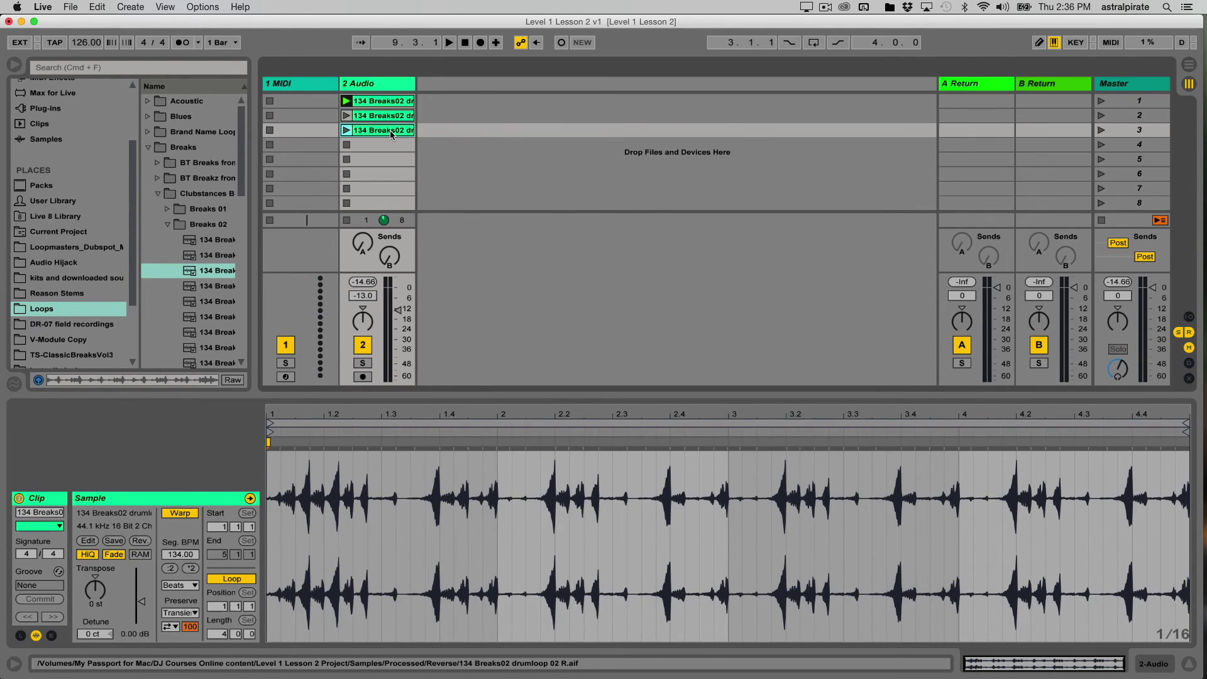
# Duplicate the reversed third clip into the fourth slot and turn the copy's sample back to forward playback.
pyautogui.press('super+d')
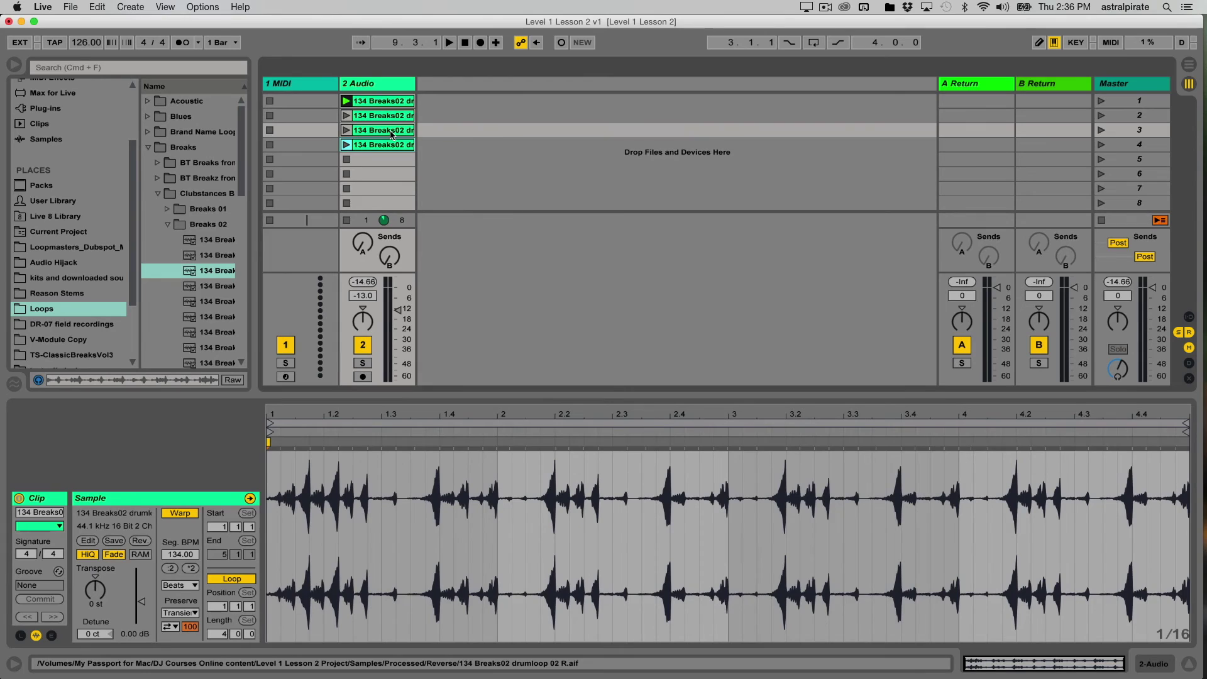
pyautogui.click(397, 147)
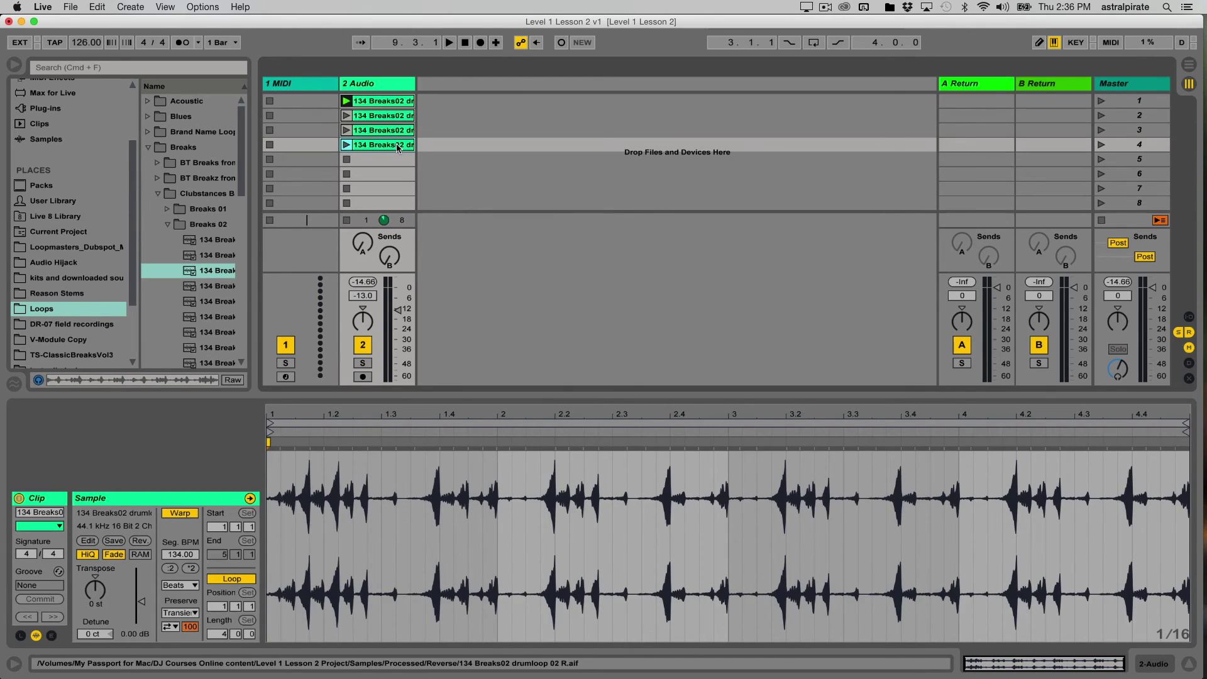
pyautogui.click(143, 545)
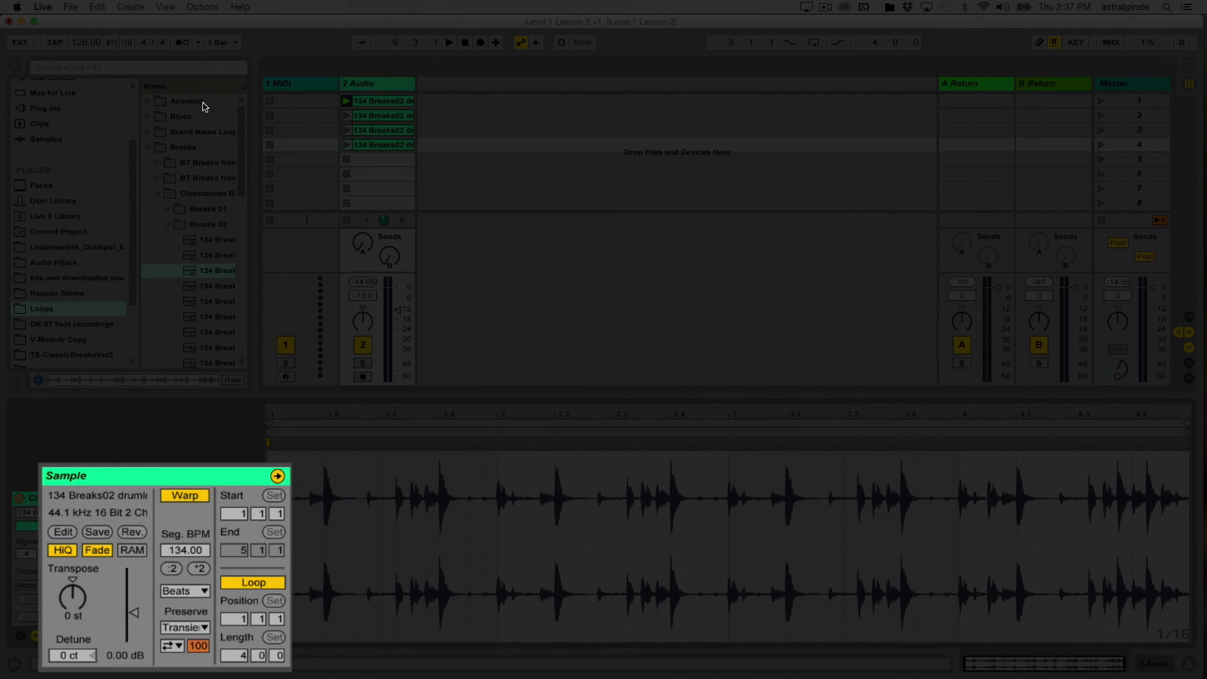
# Audition the fourth clip briefly, stop playback, and double its segment BPM to 268.
pyautogui.click(350, 147)
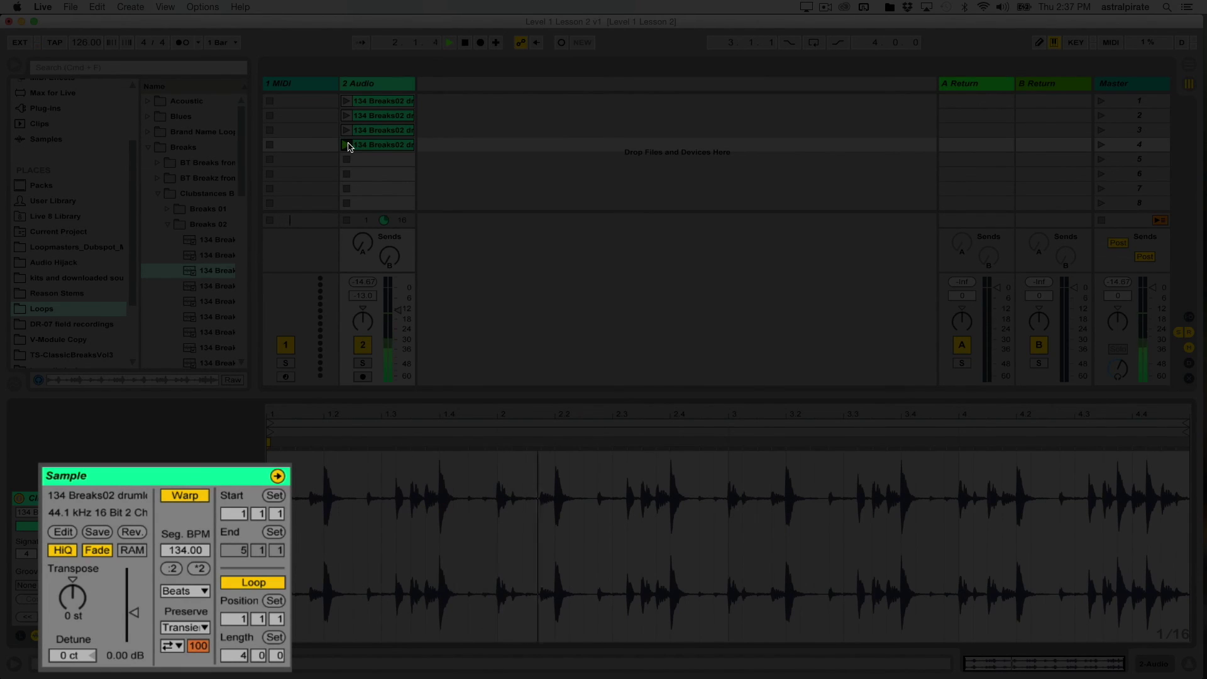
pyautogui.press('space')
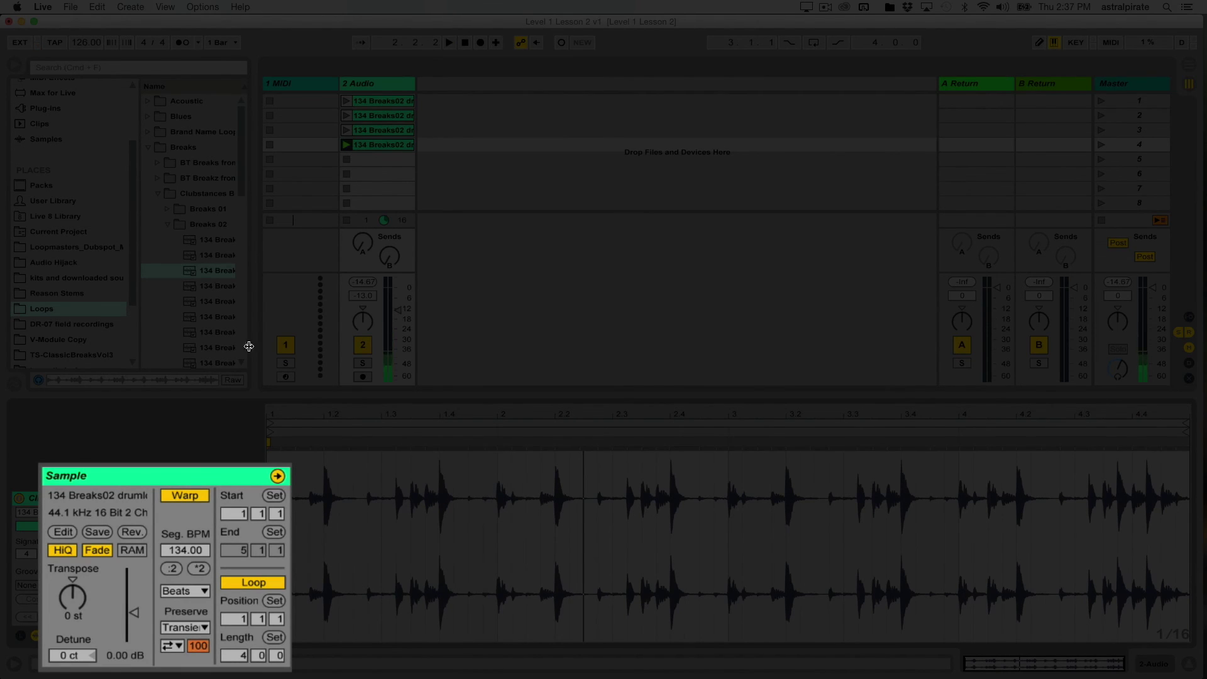
pyautogui.click(200, 569)
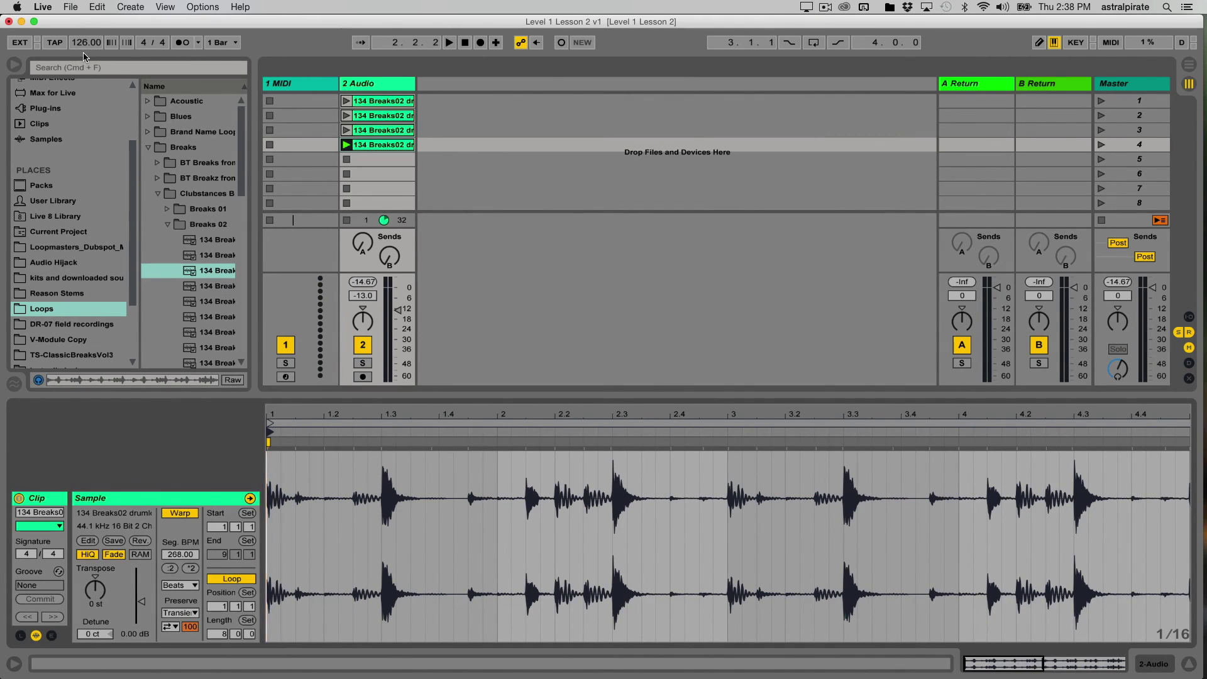
# Compare the first and fourth clips' settings, and play one after the other with the metronome turned on.
pyautogui.click(368, 107)
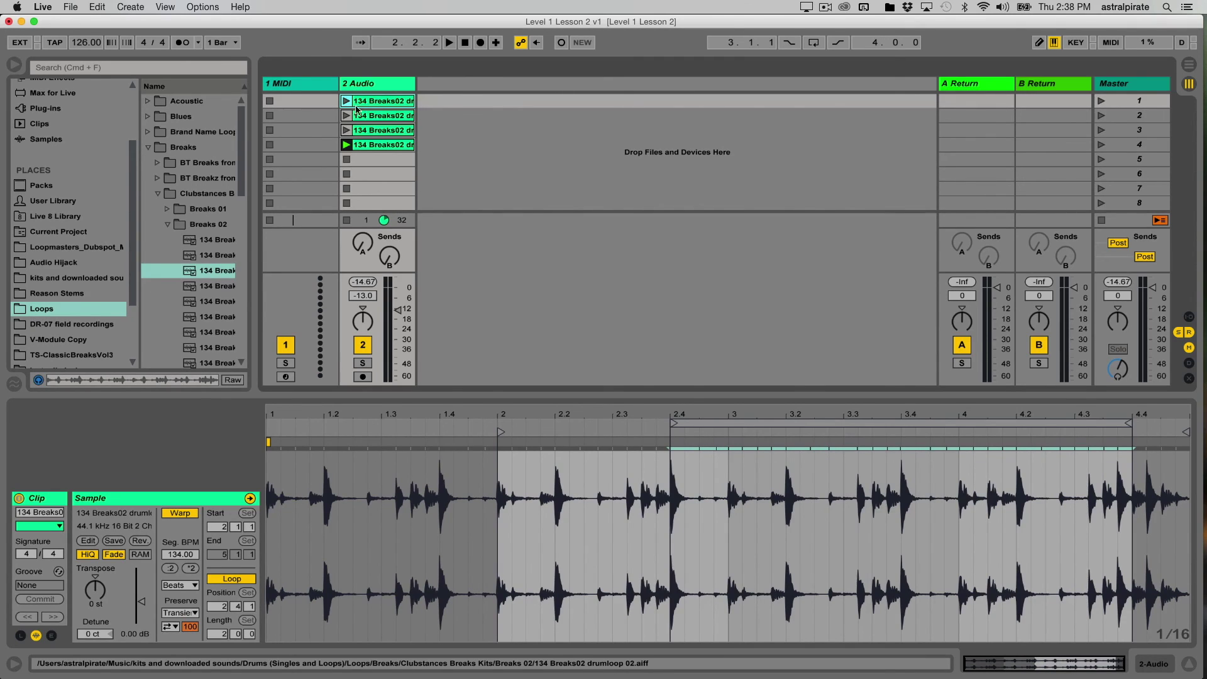
pyautogui.click(372, 145)
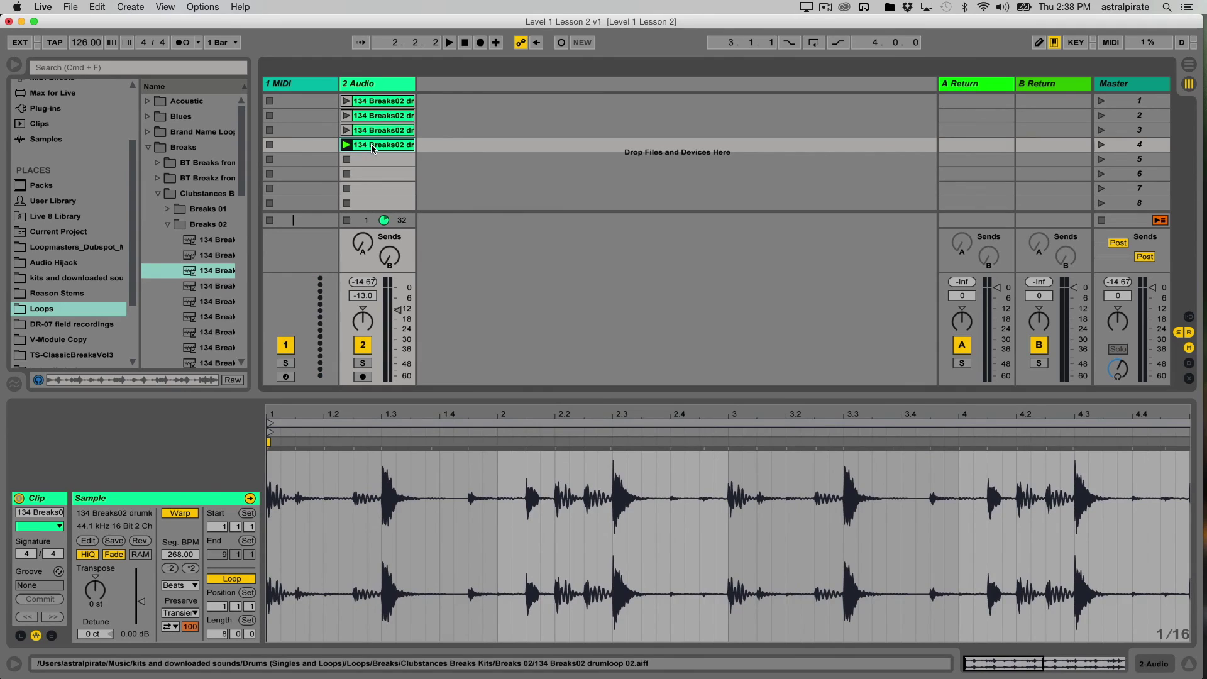
pyautogui.click(347, 101)
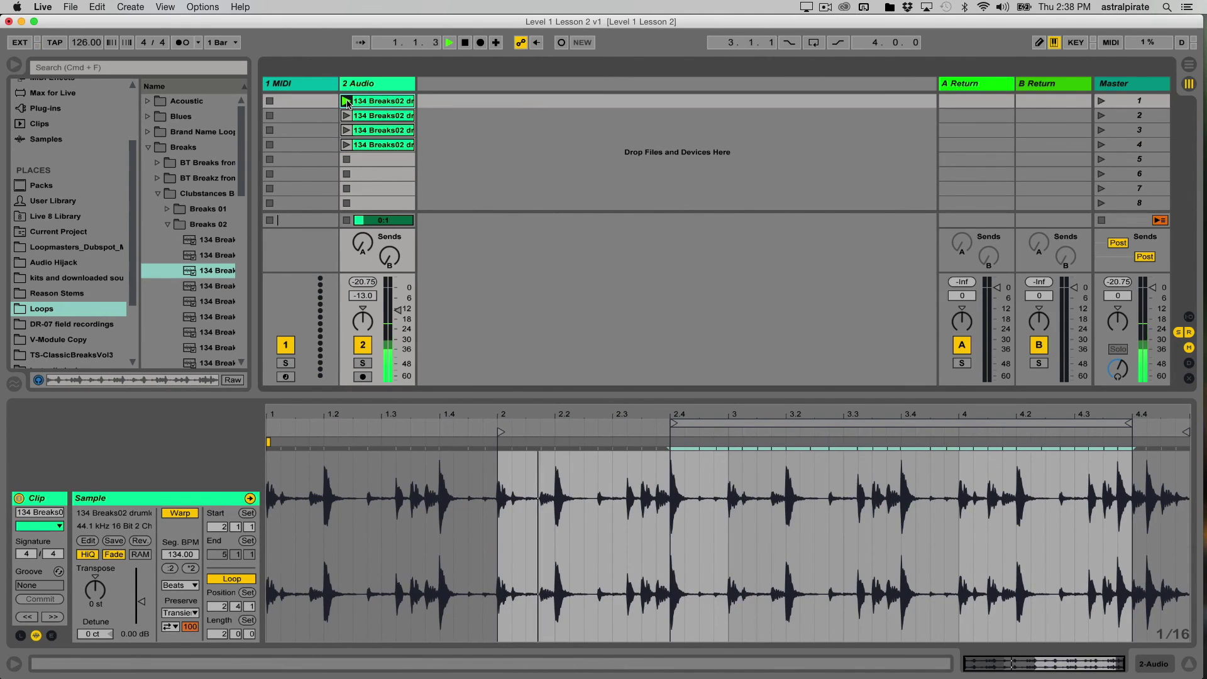
pyautogui.click(181, 42)
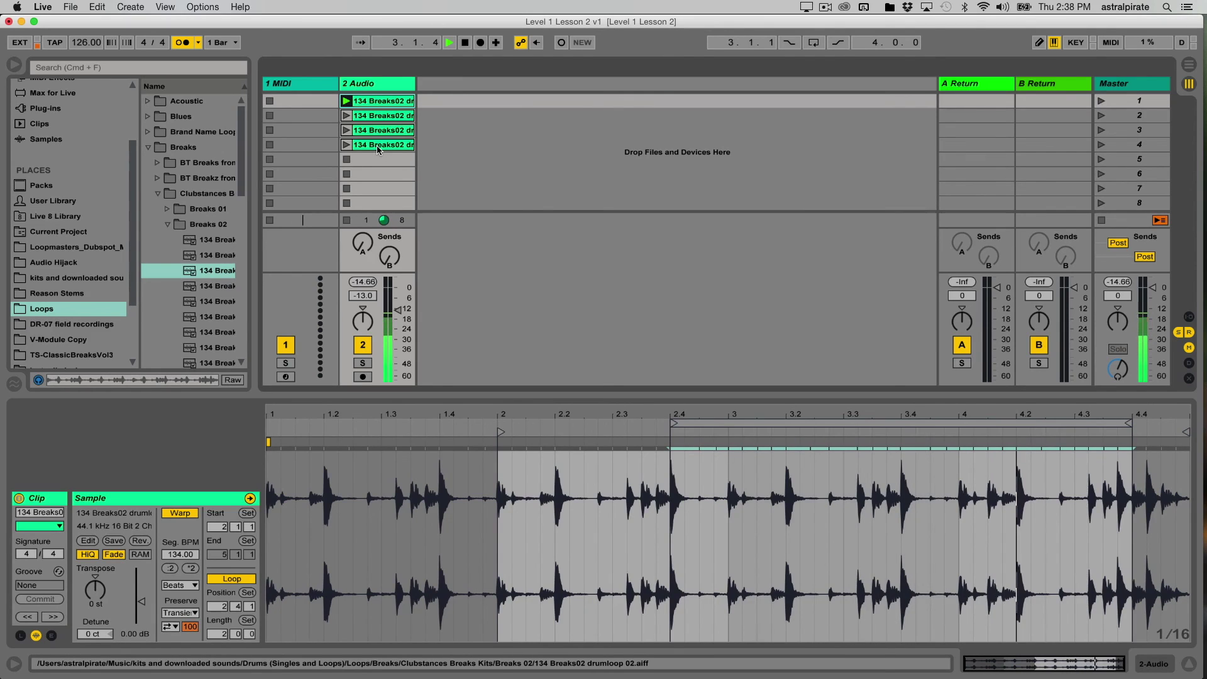
pyautogui.click(344, 145)
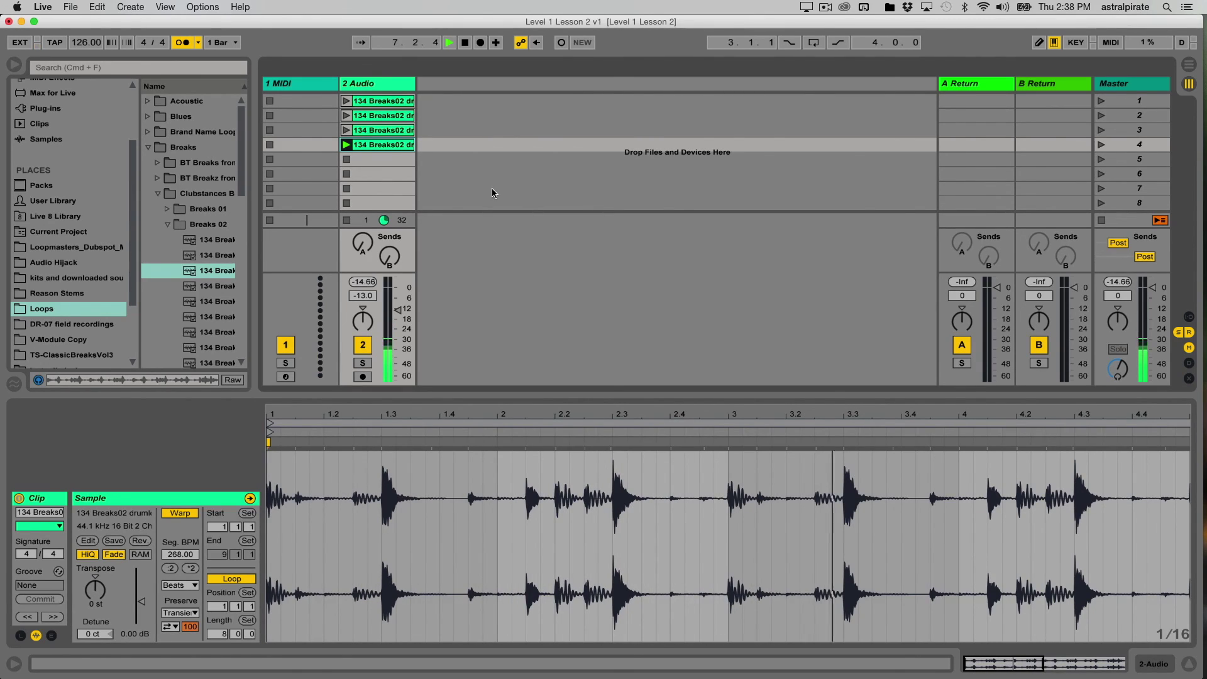
# Launch the second, first and fourth clips and return to the first, stop playback, and display the first clip's settings.
pyautogui.click(346, 116)
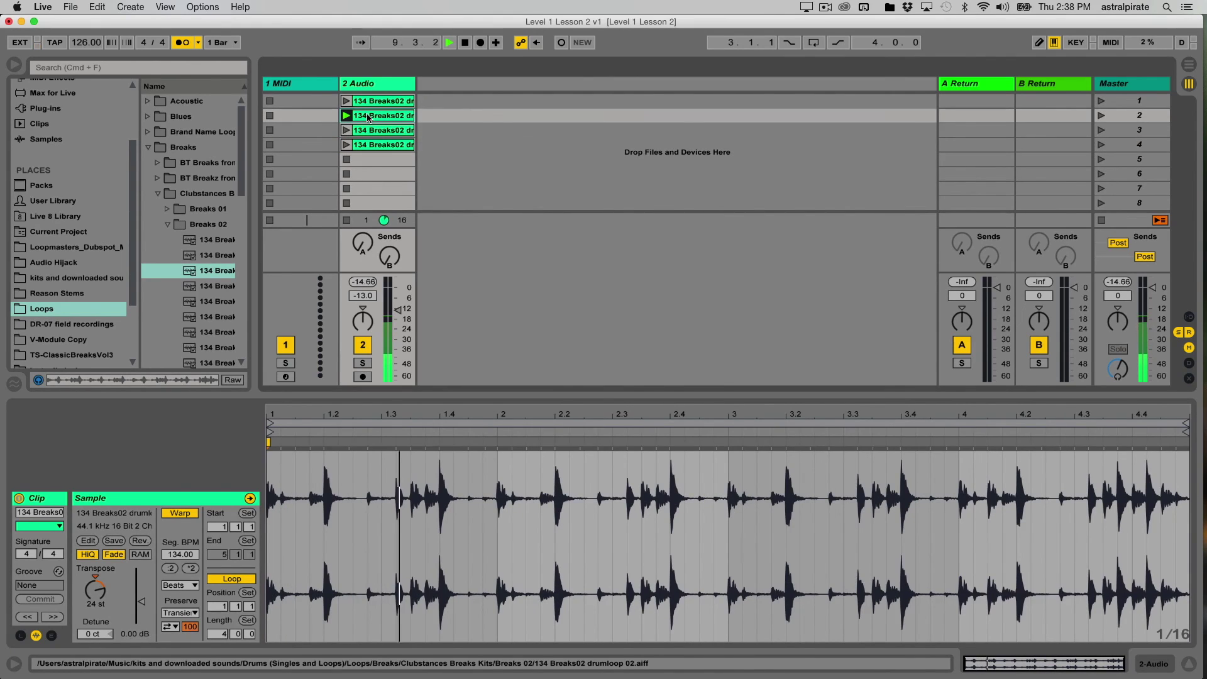
pyautogui.click(347, 102)
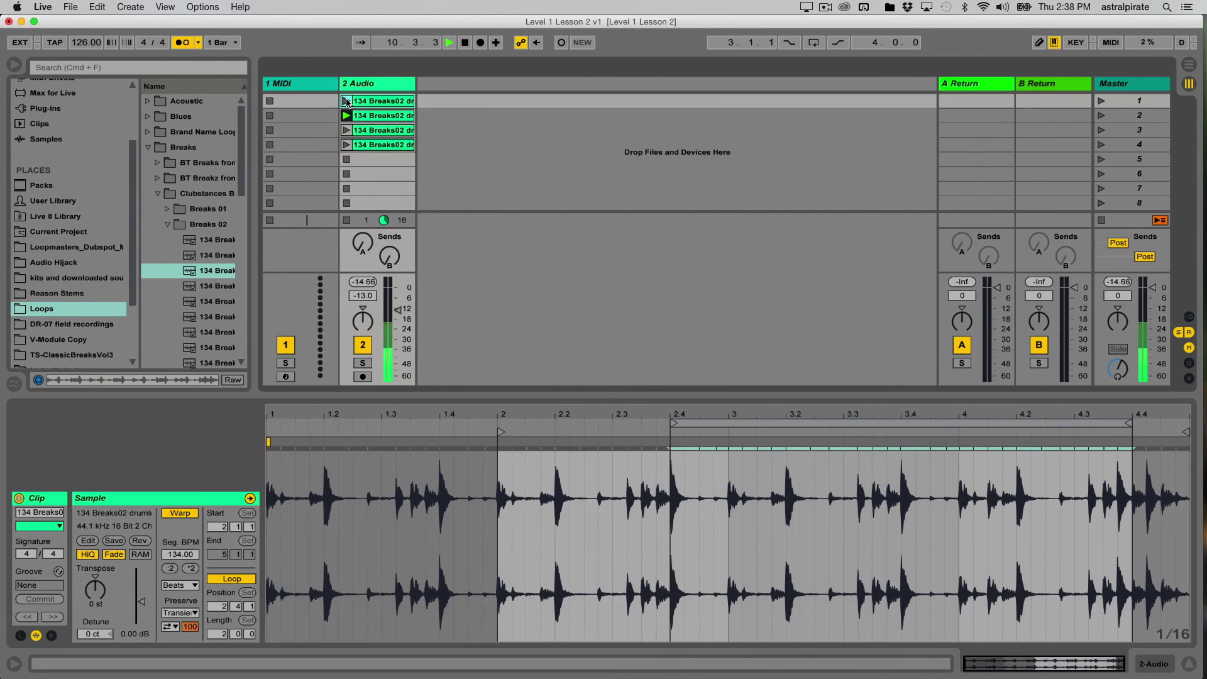
pyautogui.click(346, 145)
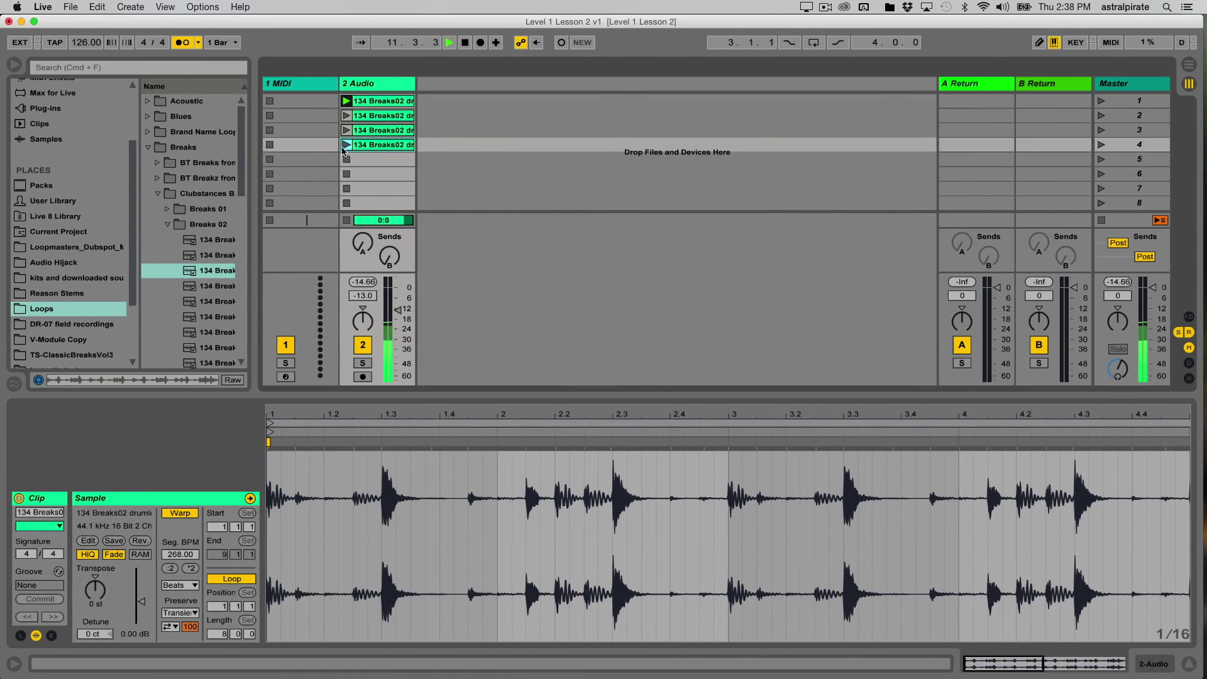
pyautogui.click(346, 102)
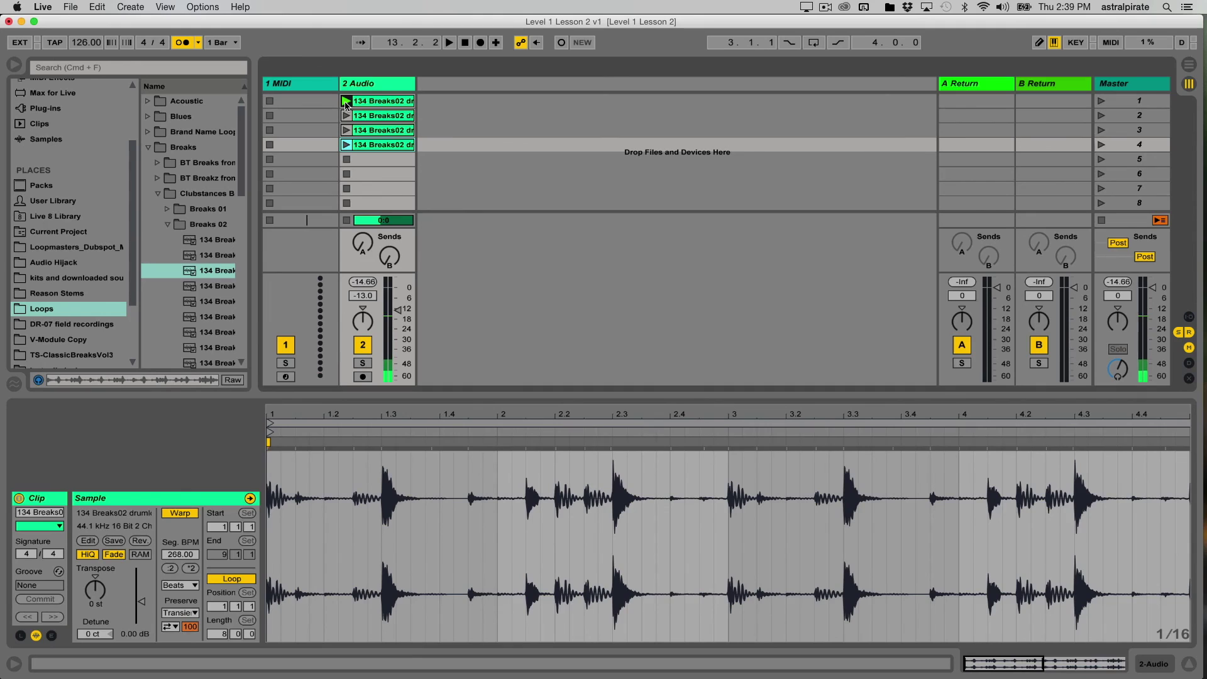
pyautogui.click(368, 105)
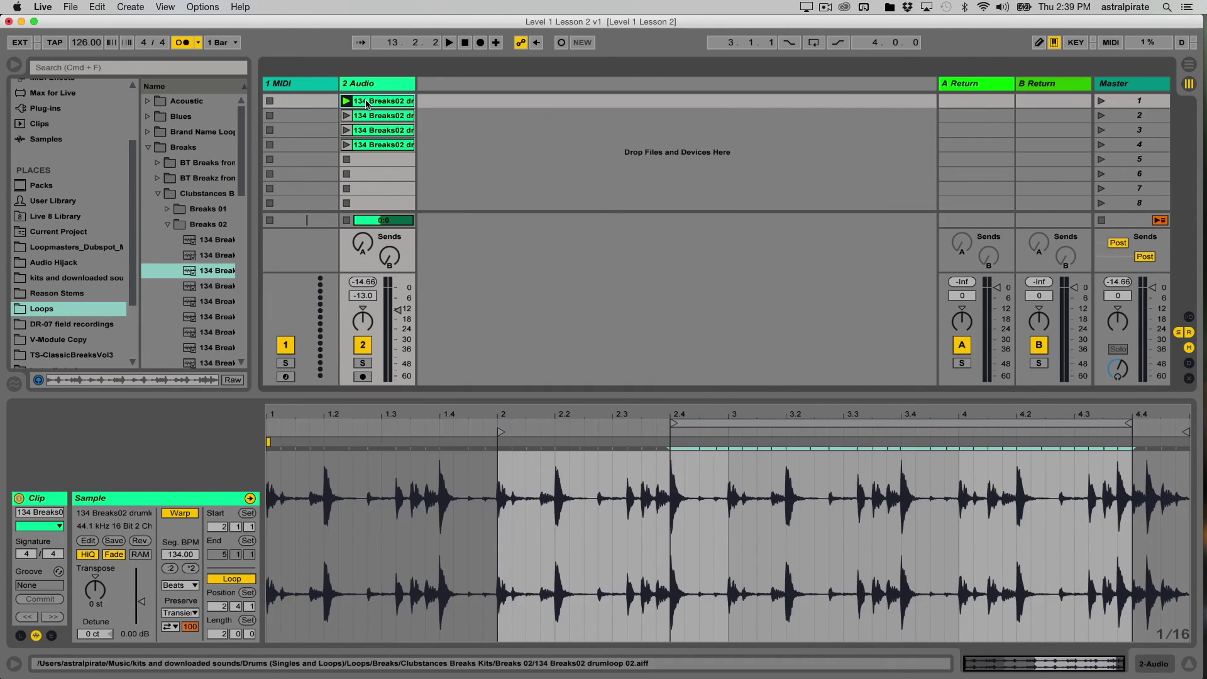